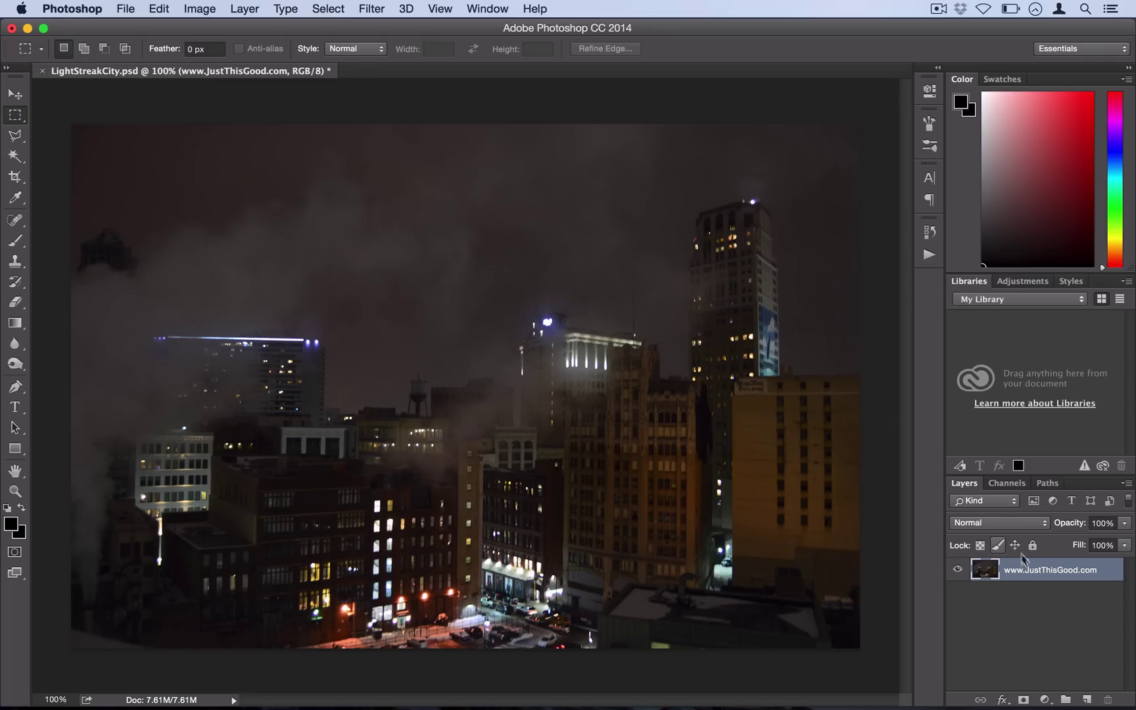
{"action": "right_click", "coordinate": [1047, 570]}
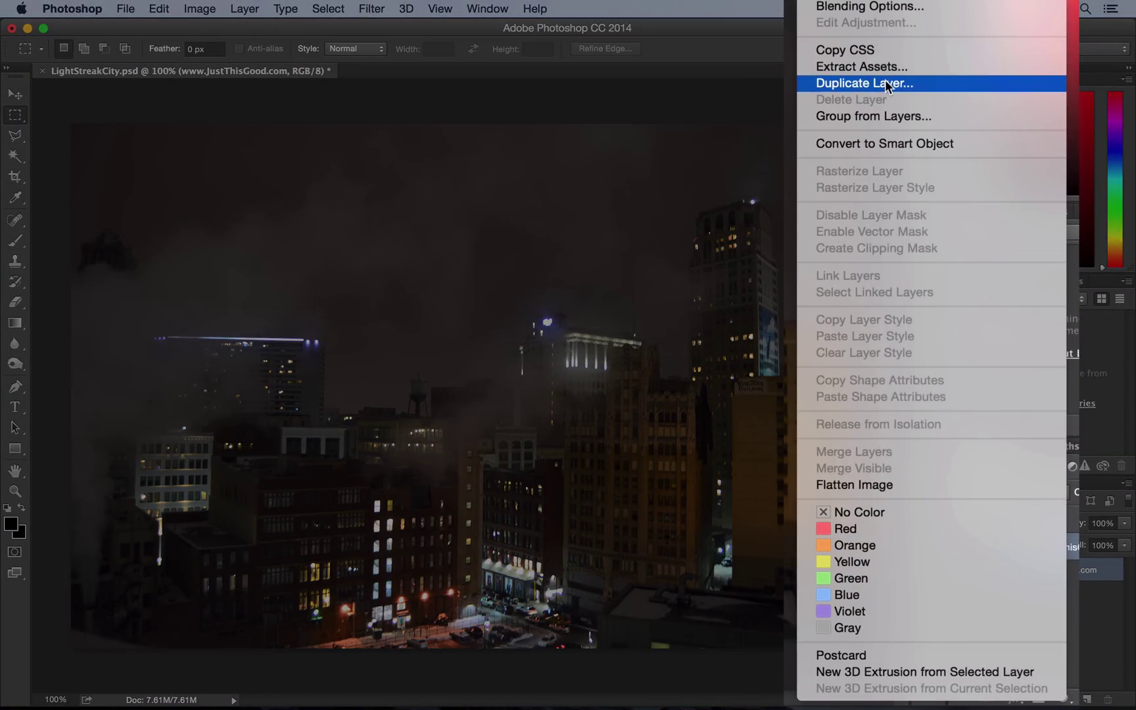
{"action": "left_click", "coordinate": [864, 83]}
{"action": "left_click", "coordinate": [734, 299]}
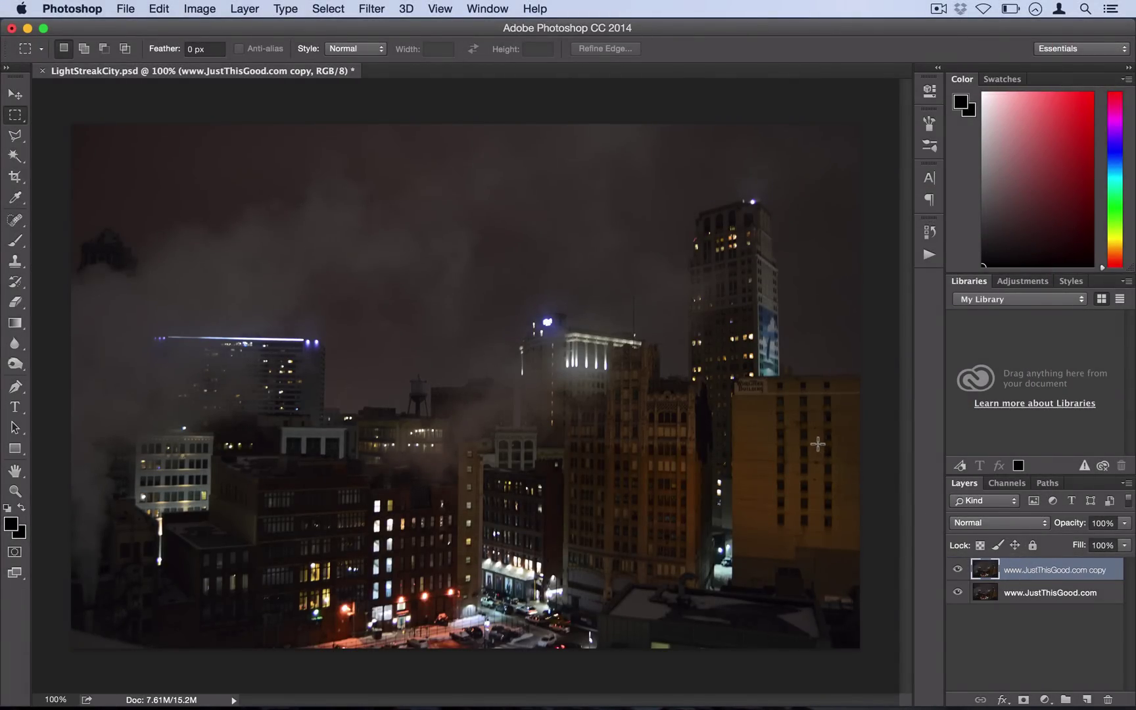
{"action": "left_click", "coordinate": [372, 8]}
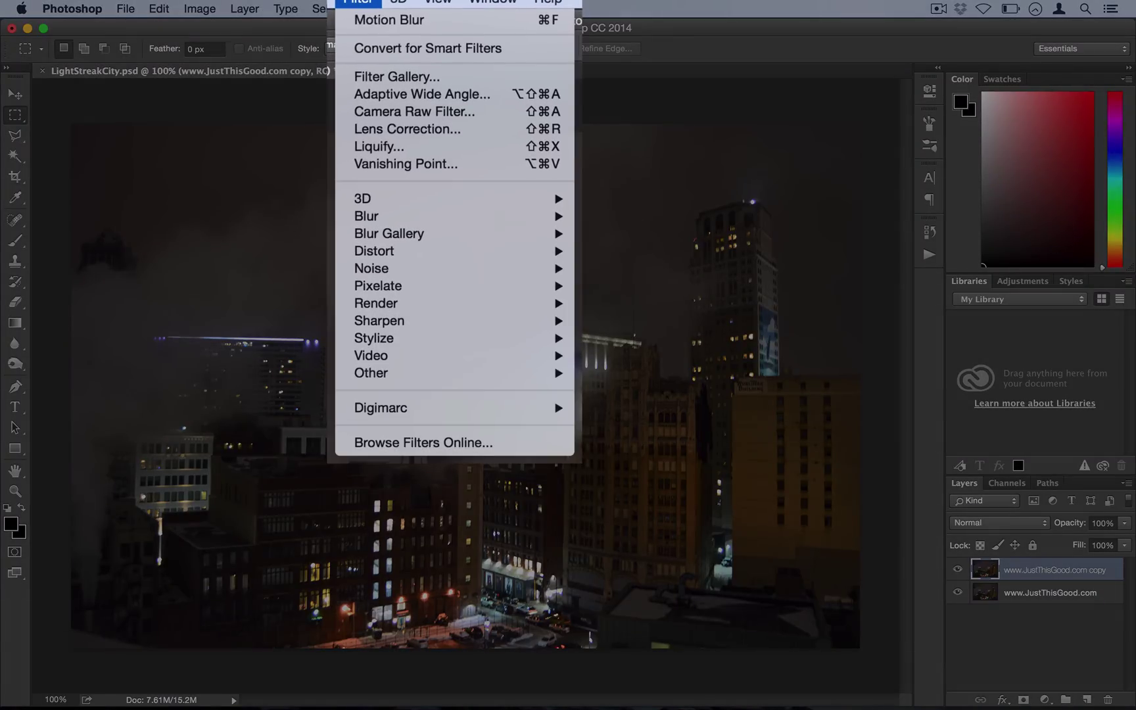
{"action": "mouse_move", "coordinate": [403, 202]}
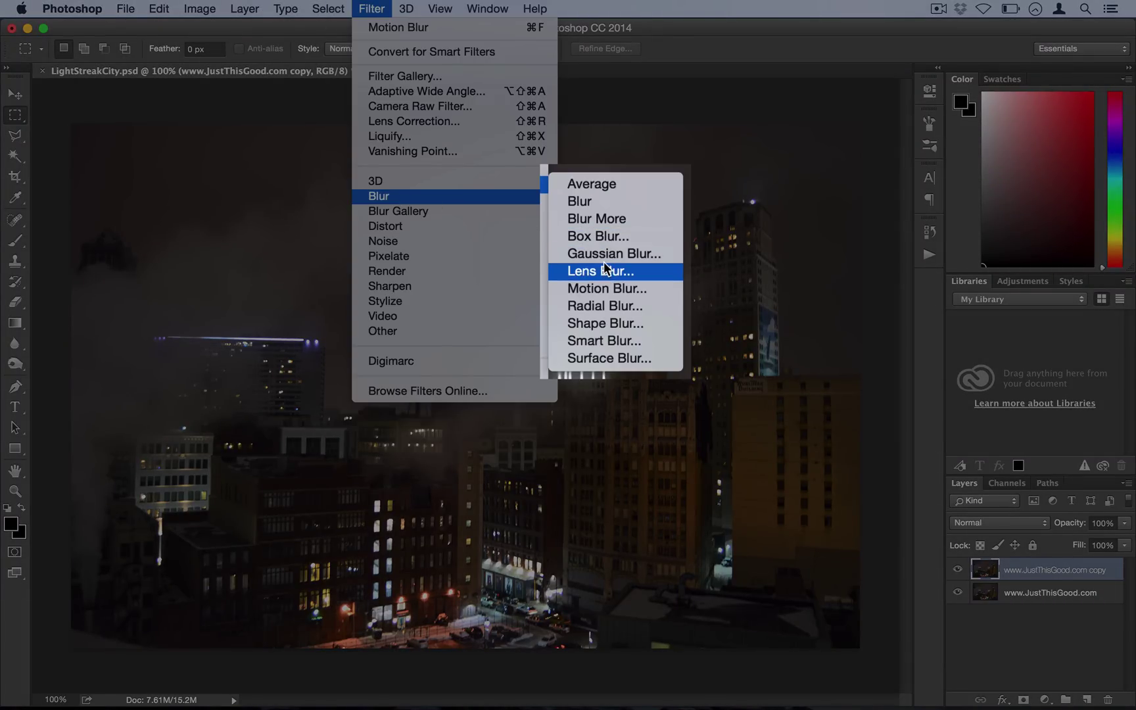
Step: Apply Lens Blur to the copy: Pentagon iris, Radius 50, Brightness 99, Threshold 252, Noise 0
{"action": "left_click", "coordinate": [605, 269]}
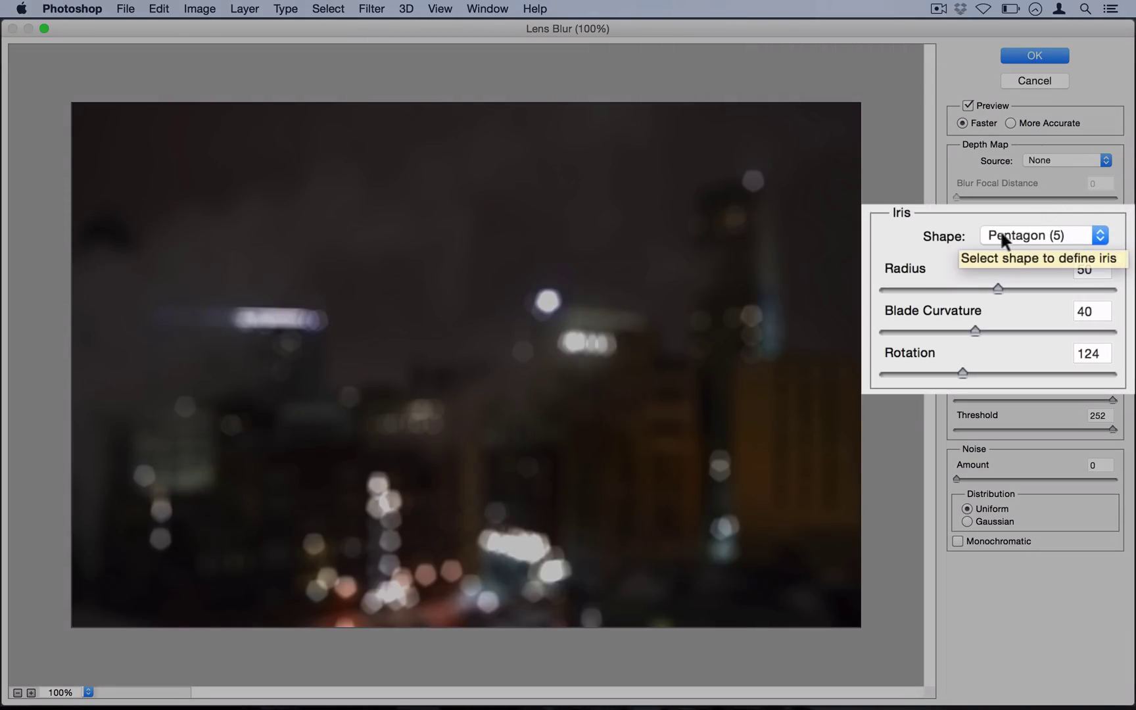
{"action": "left_click", "coordinate": [1028, 227]}
{"action": "left_click", "coordinate": [1037, 234]}
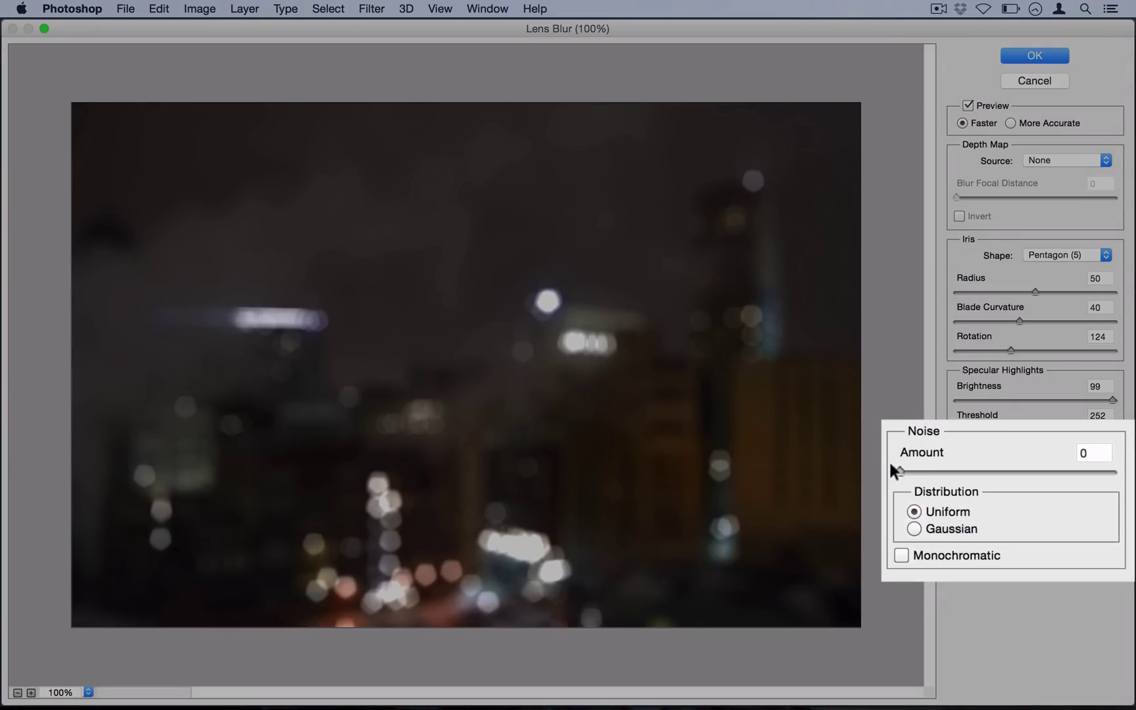
{"action": "key", "text": "Tab"}
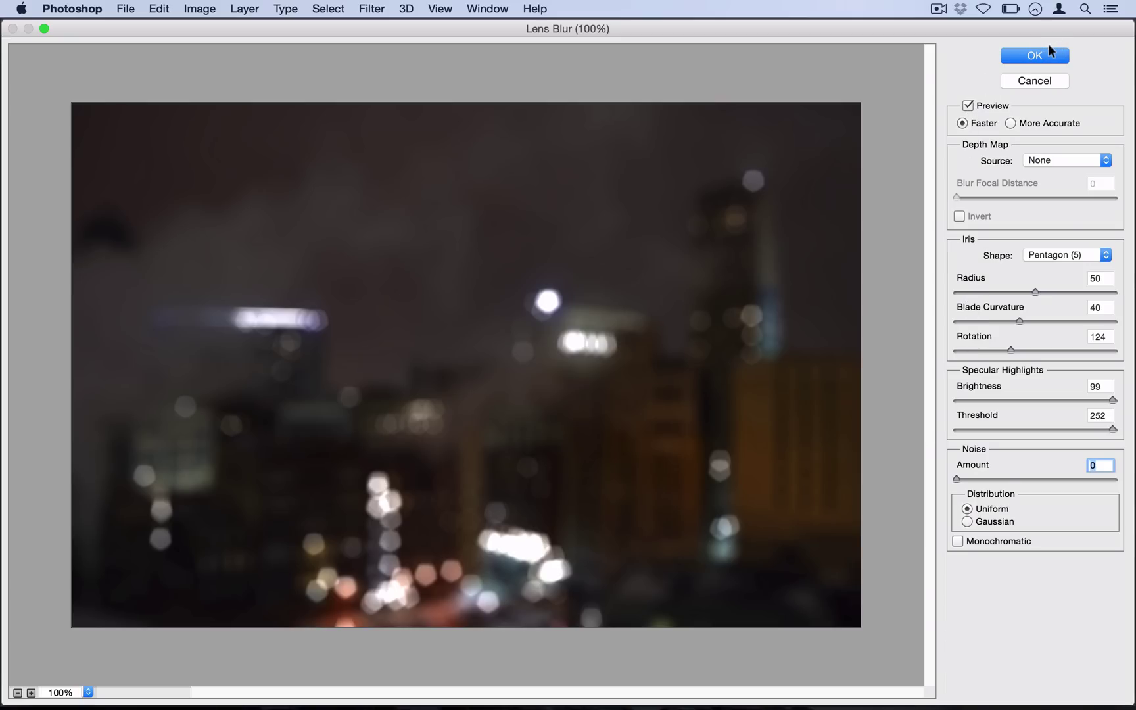
{"action": "left_click", "coordinate": [1049, 47]}
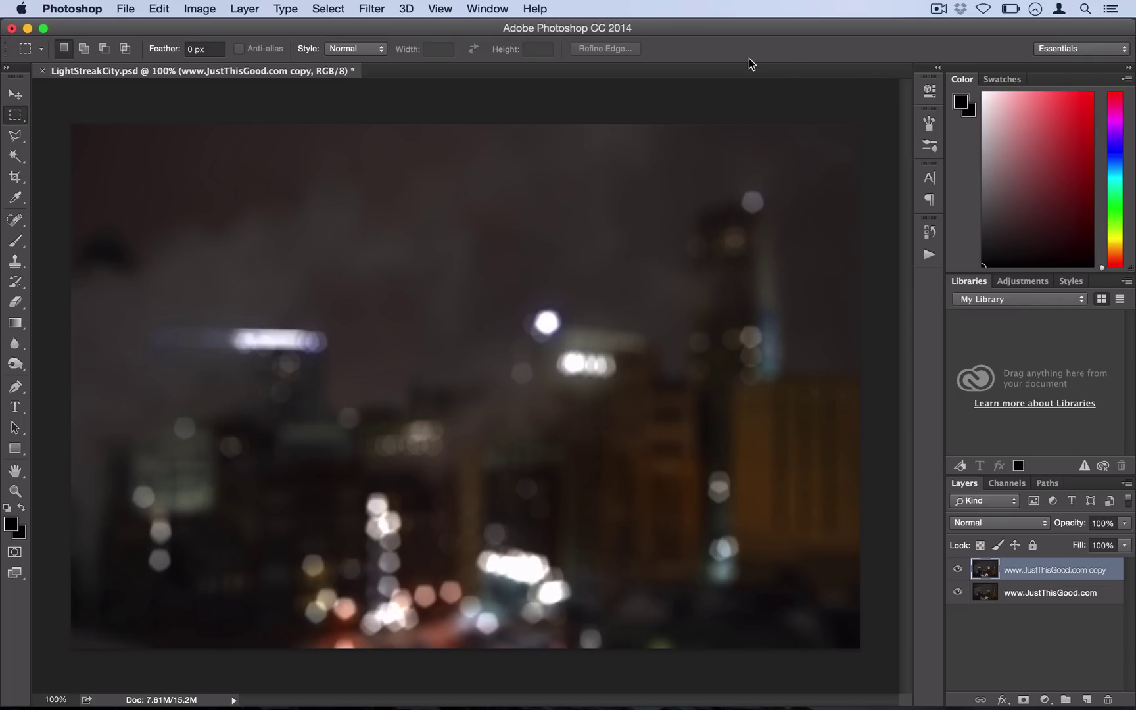
Step: Apply a Motion Blur at 0° angle and 1000 pixels distance to the copy layer
{"action": "left_click", "coordinate": [378, 9]}
{"action": "mouse_move", "coordinate": [426, 196]}
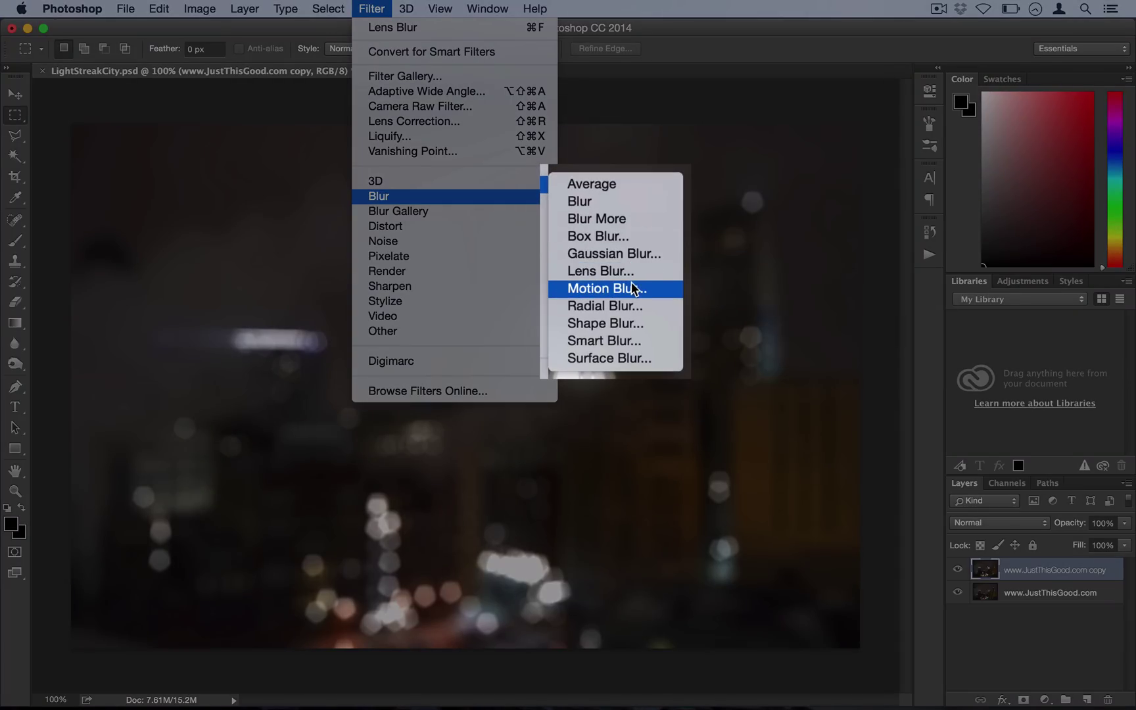
{"action": "left_click", "coordinate": [631, 284]}
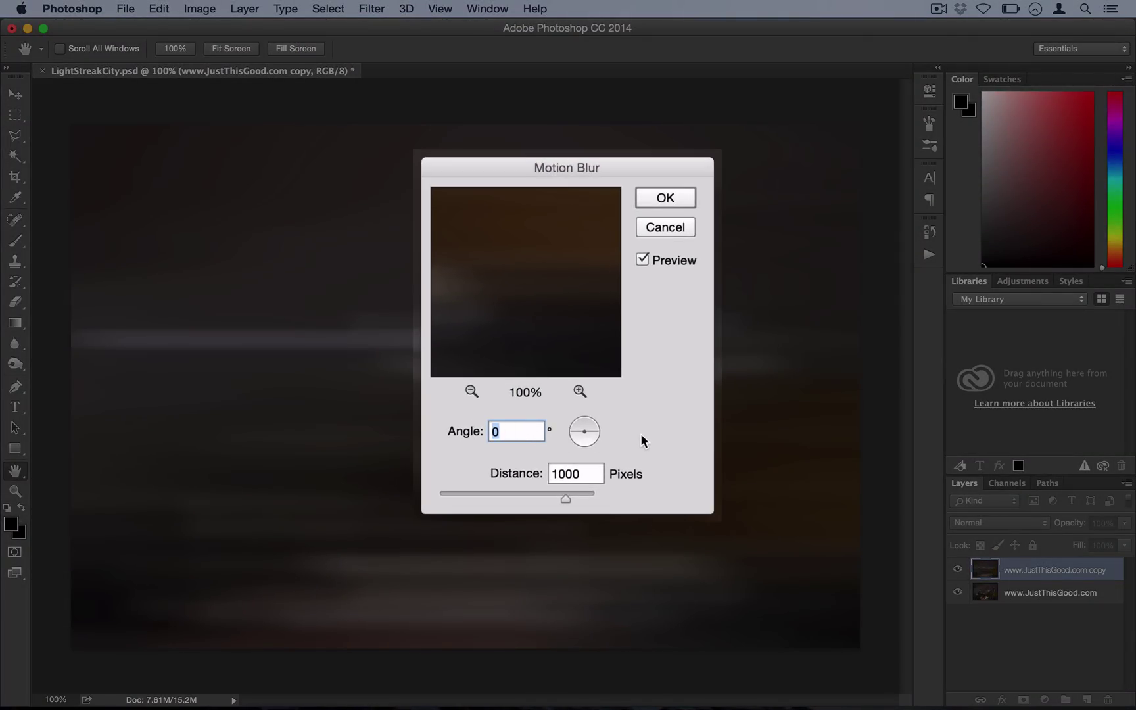
{"action": "left_click_drag", "start_coordinate": [633, 168], "coordinate": [706, 339]}
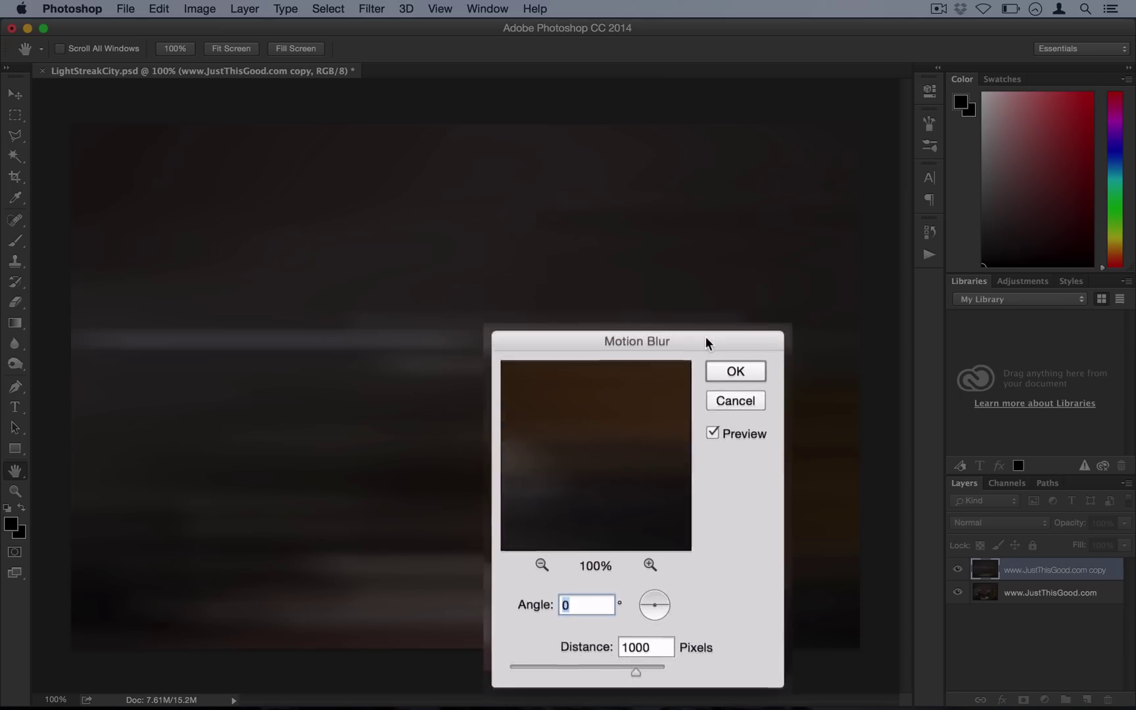
{"action": "double_click", "coordinate": [670, 652]}
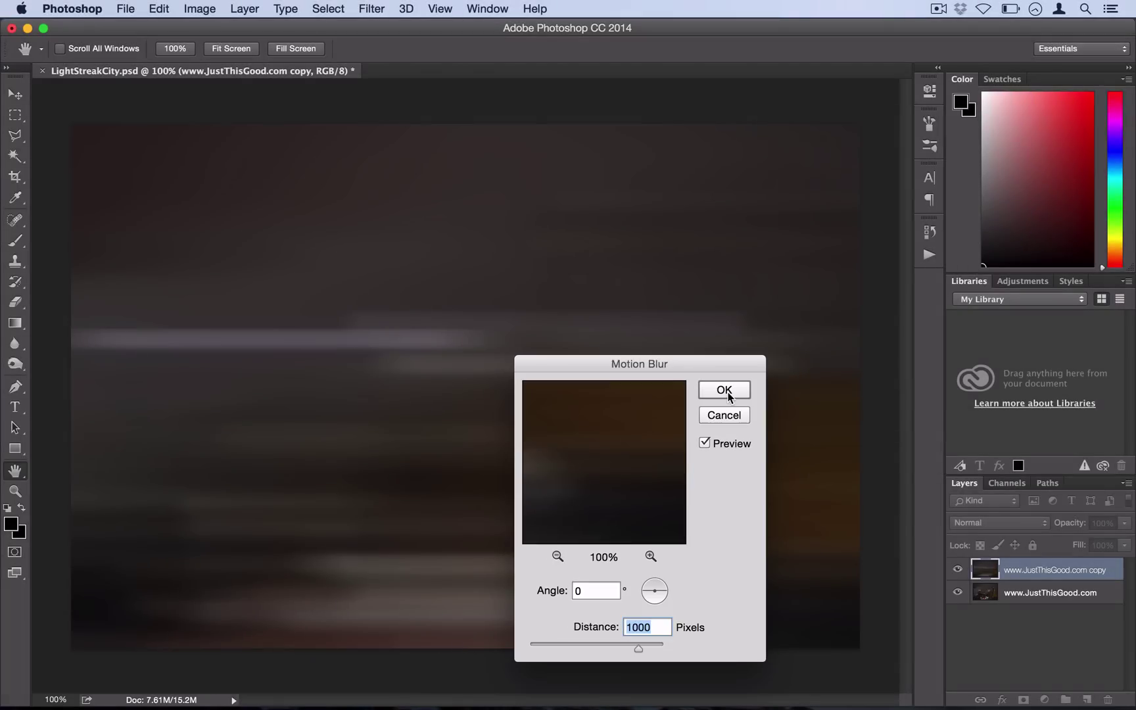
{"action": "left_click", "coordinate": [725, 390]}
{"action": "key", "text": "m"}
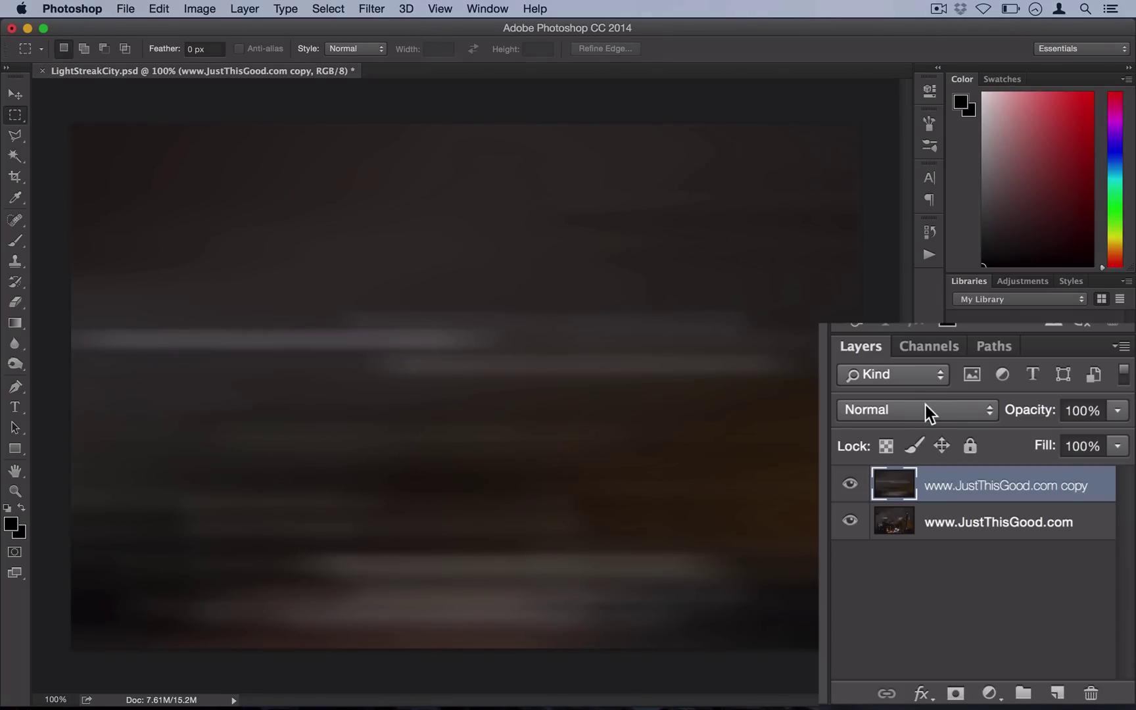
Step: Switch the copy layer to Screen blending and raise its Brightness/Contrast contrast to 100
{"action": "left_click", "coordinate": [926, 405]}
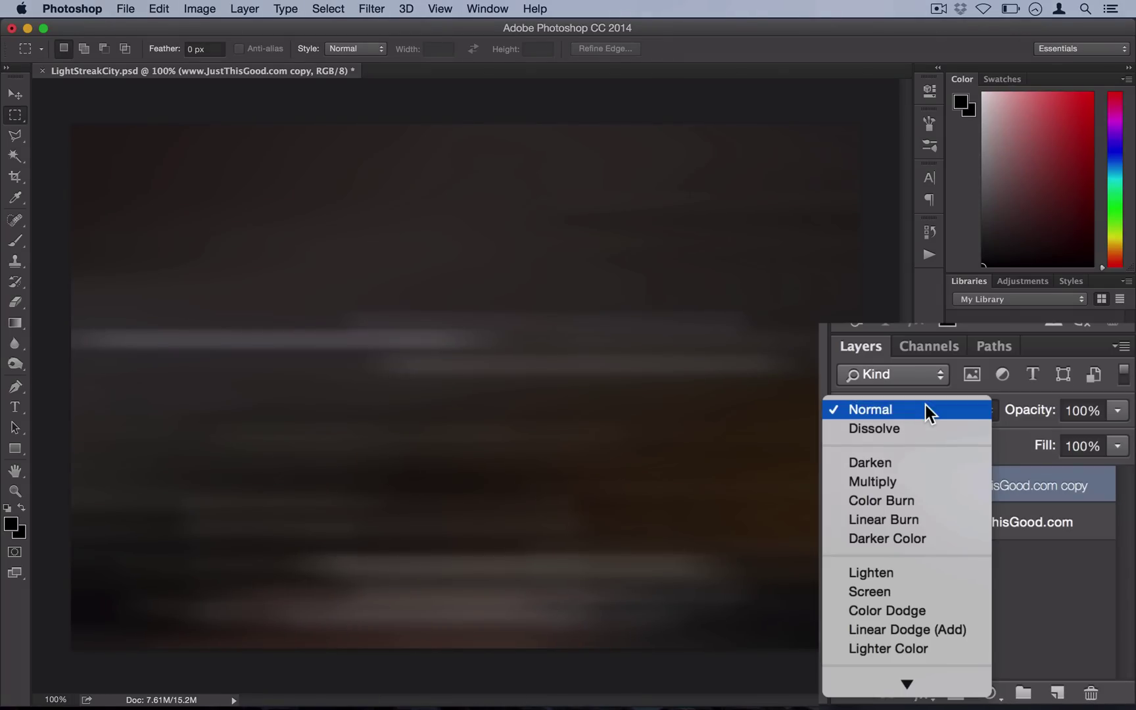
{"action": "left_click", "coordinate": [1013, 639]}
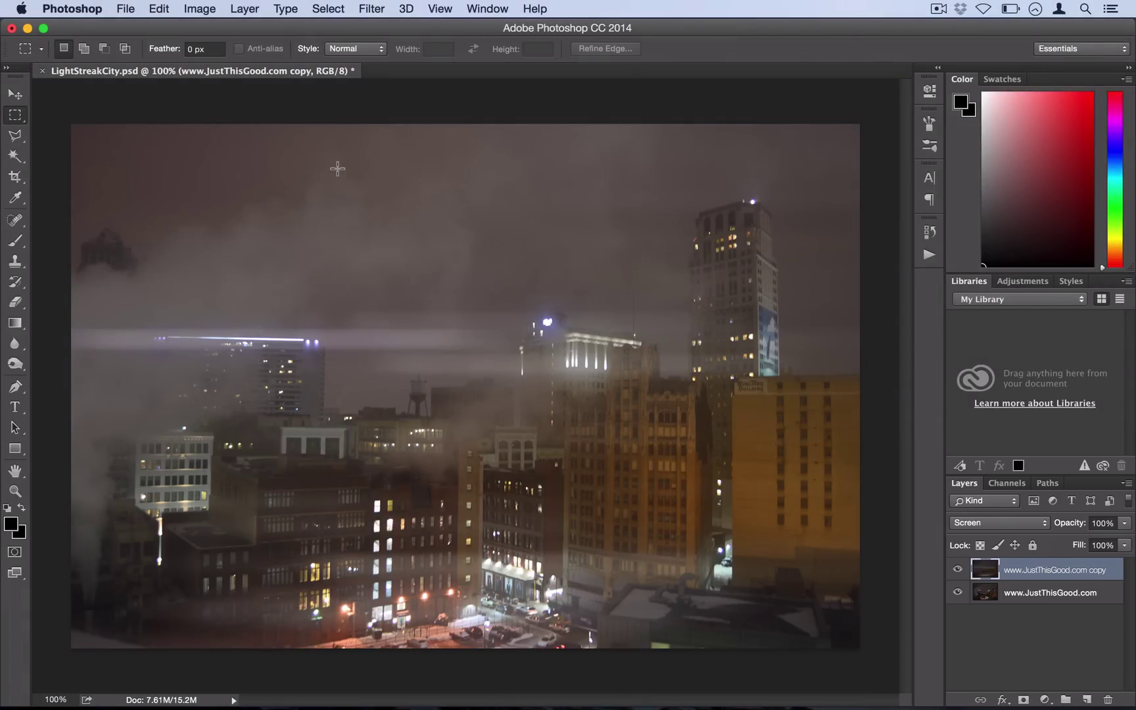
{"action": "left_click", "coordinate": [199, 8]}
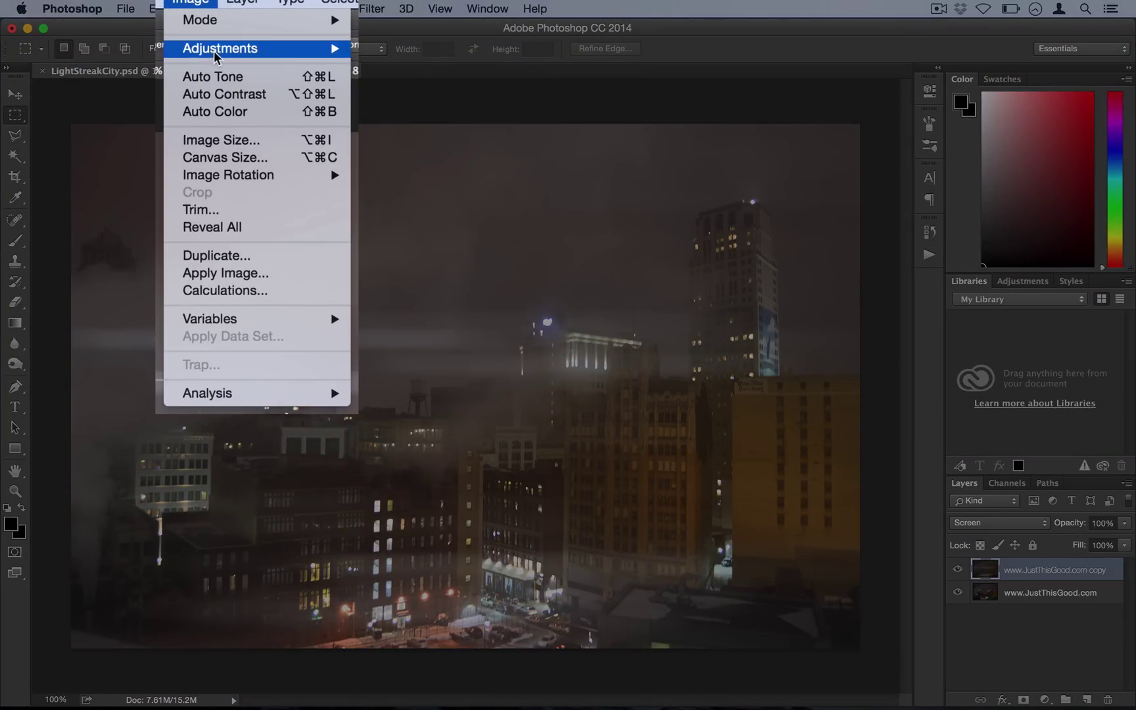
{"action": "mouse_move", "coordinate": [297, 59]}
{"action": "left_click", "coordinate": [355, 22]}
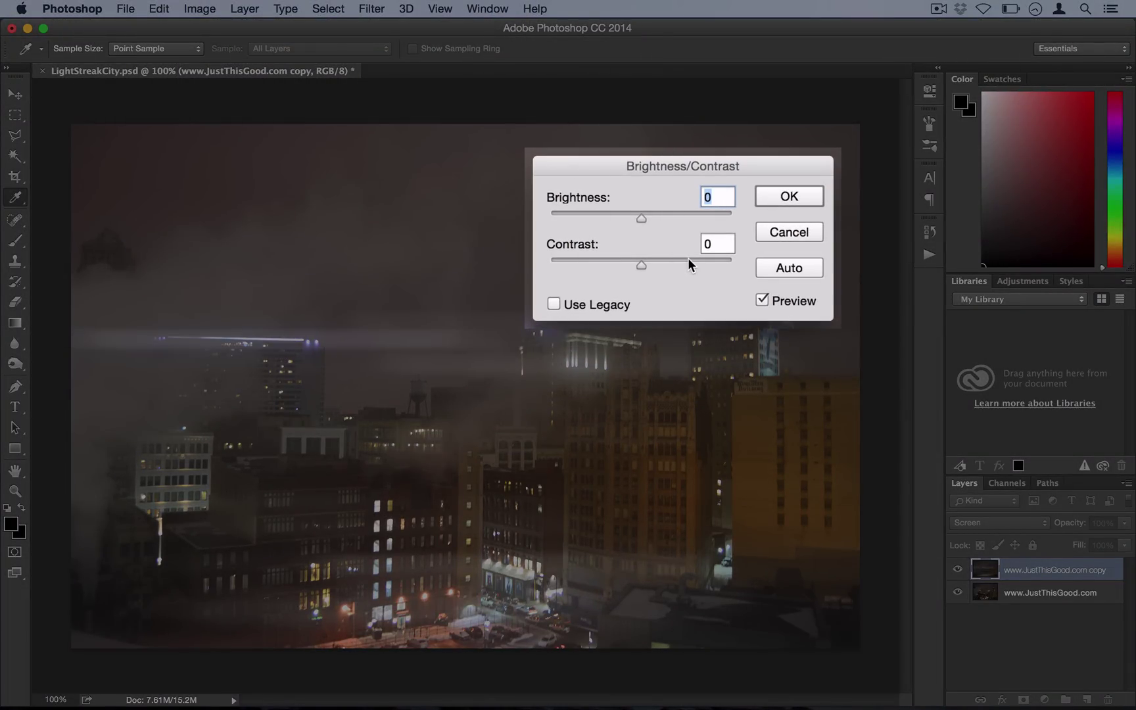
{"action": "left_click", "coordinate": [688, 260]}
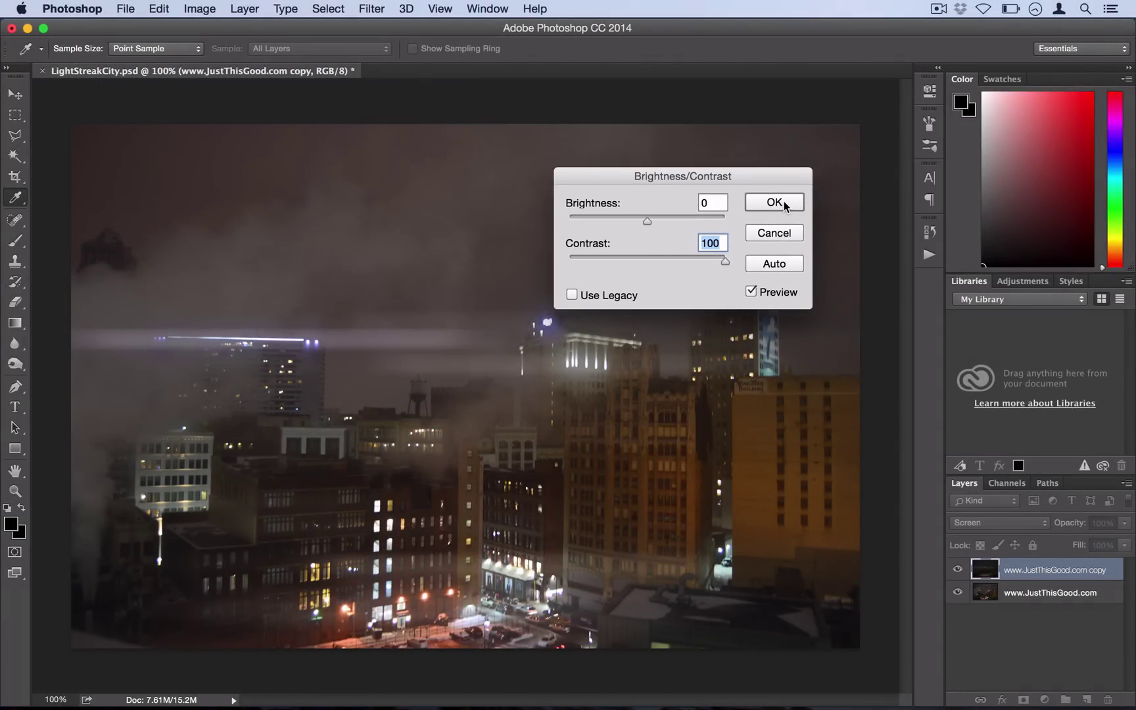
{"action": "left_click", "coordinate": [775, 202]}
{"action": "key", "text": "m"}
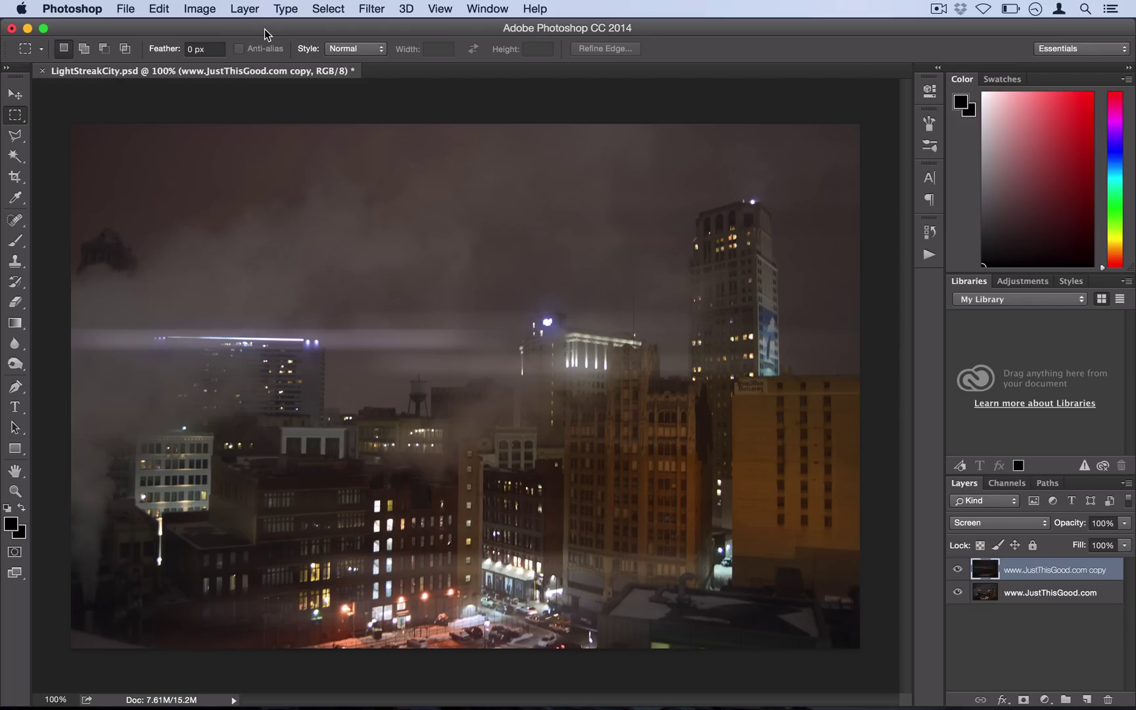
Step: Add a Color Balance 1 adjustment layer and shift its Highlights toward red and yellow
{"action": "left_click", "coordinate": [248, 8]}
{"action": "mouse_move", "coordinate": [332, 170]}
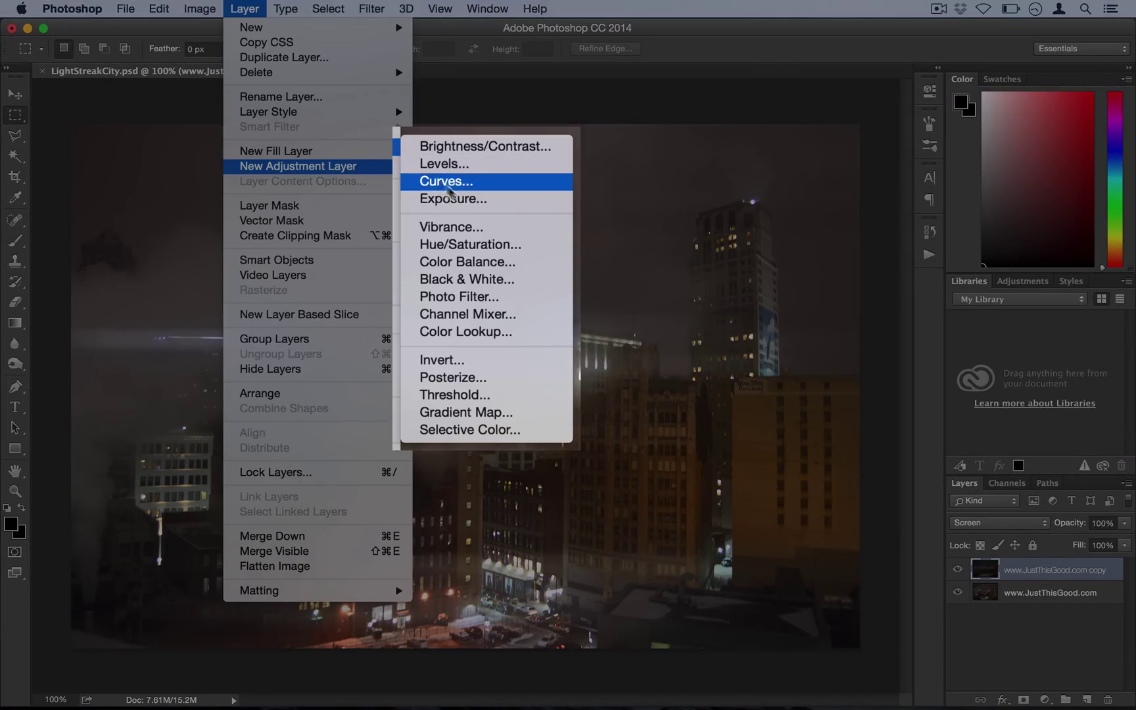
{"action": "left_click", "coordinate": [467, 262]}
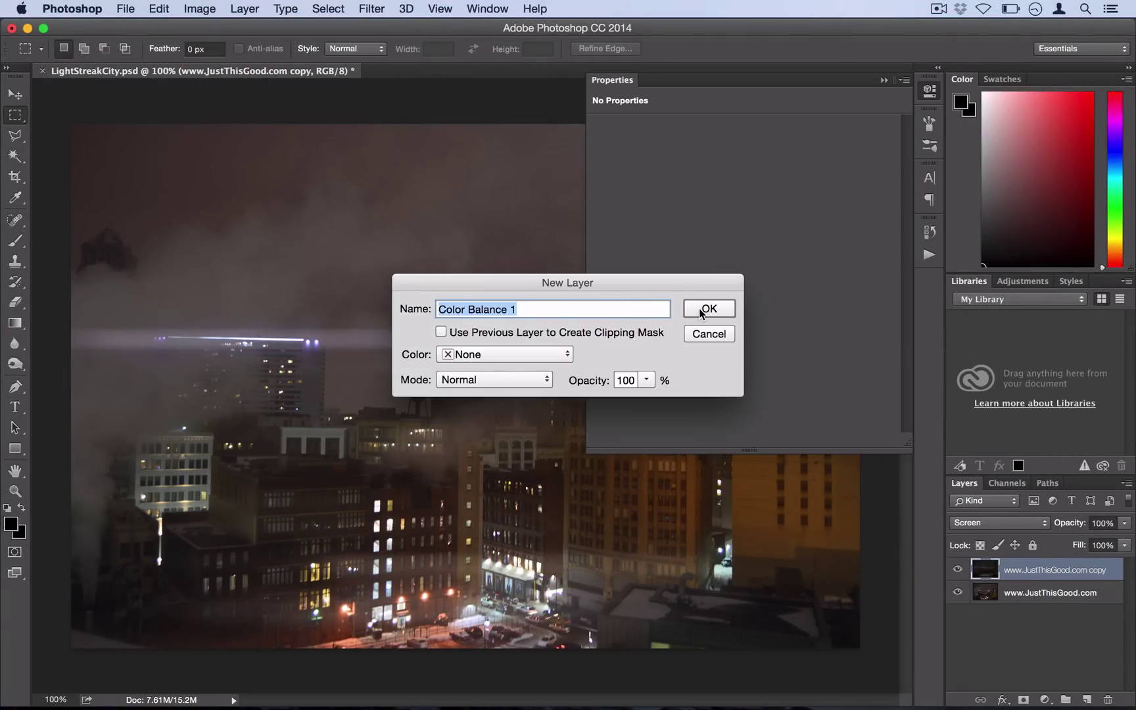
{"action": "left_click", "coordinate": [701, 309]}
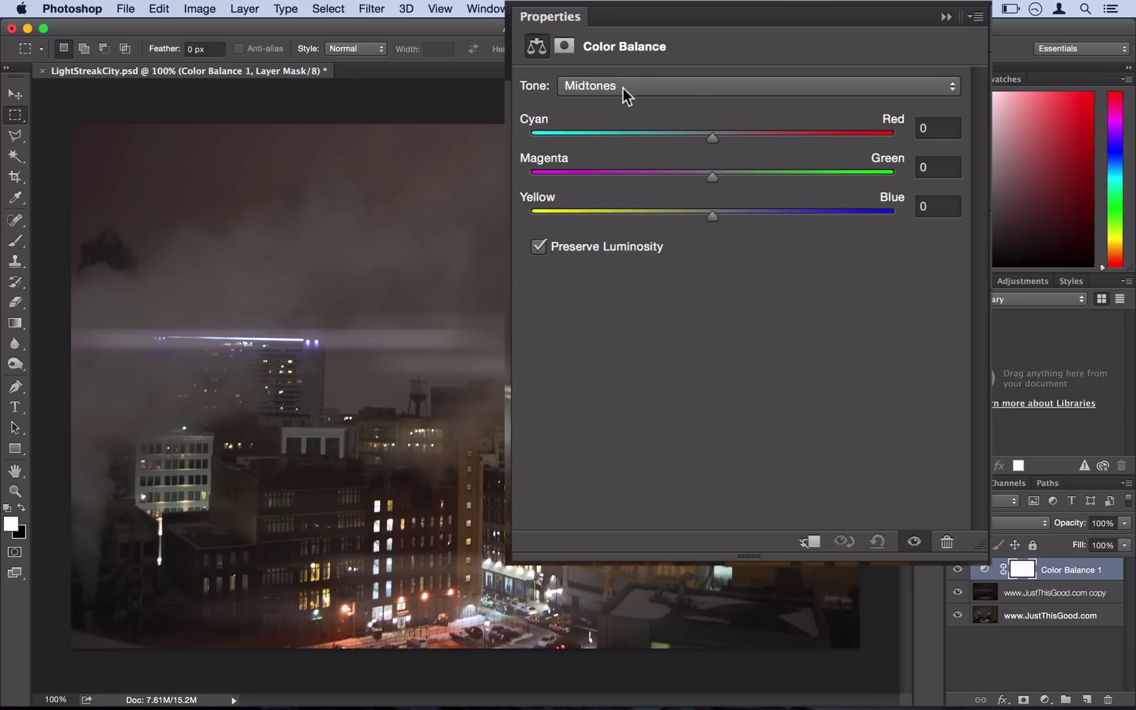
{"action": "left_click", "coordinate": [596, 87]}
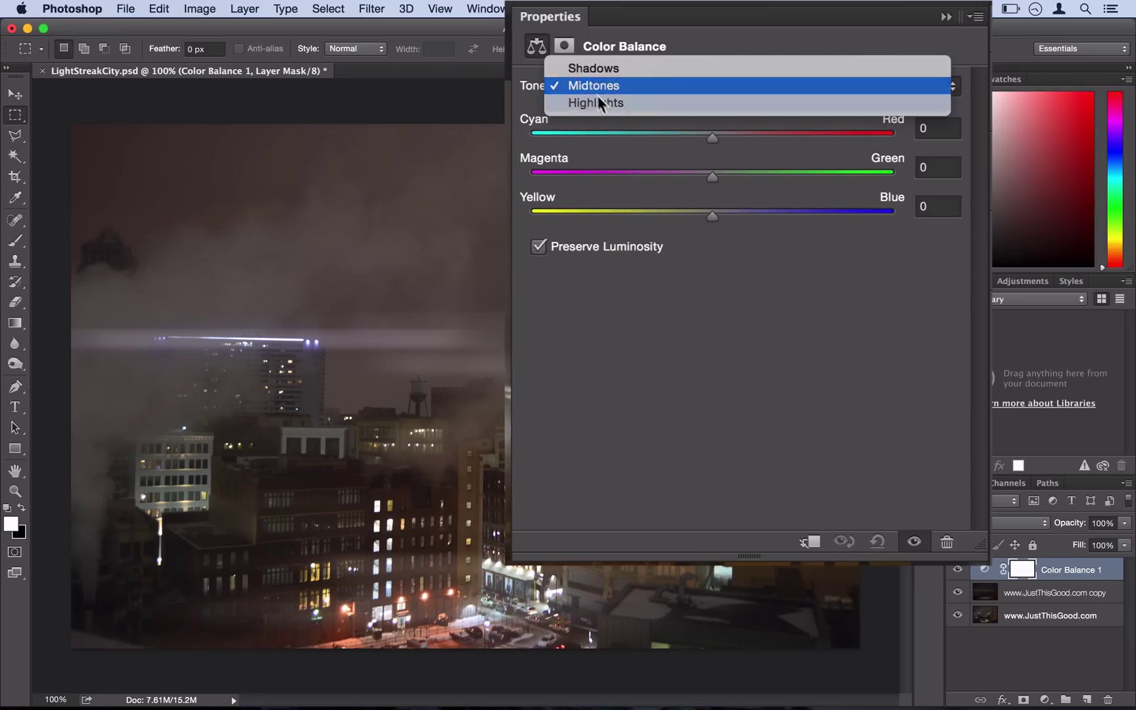
{"action": "left_click", "coordinate": [603, 104]}
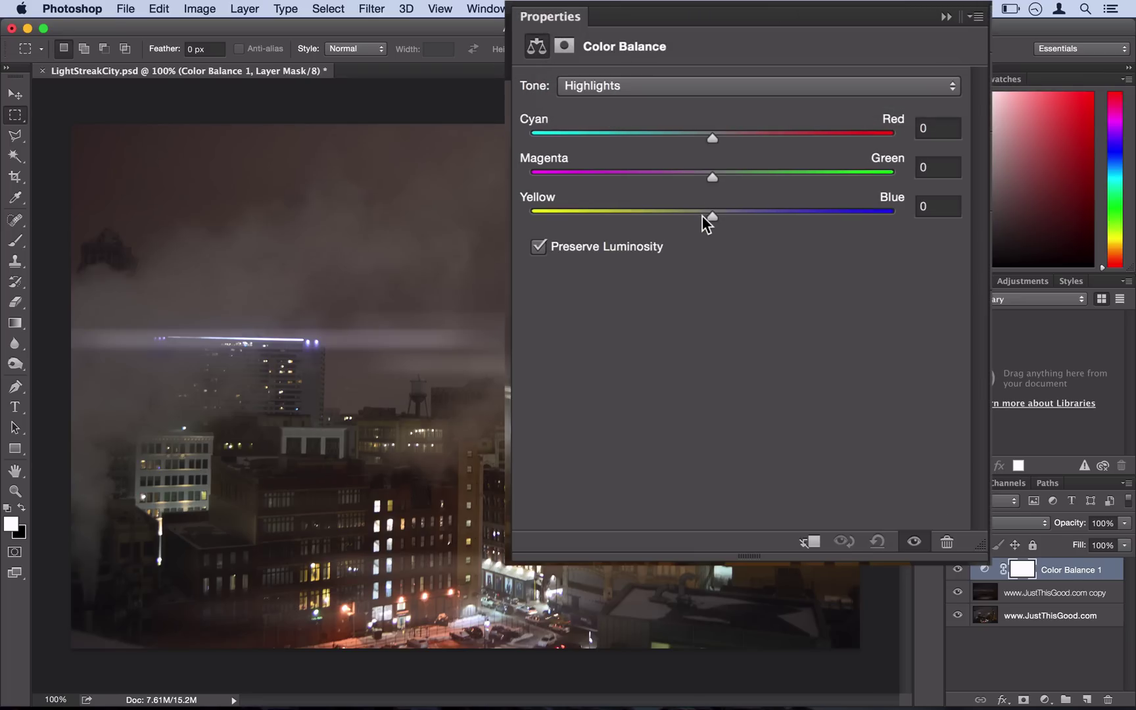
{"action": "left_click_drag", "start_coordinate": [702, 216], "coordinate": [634, 224]}
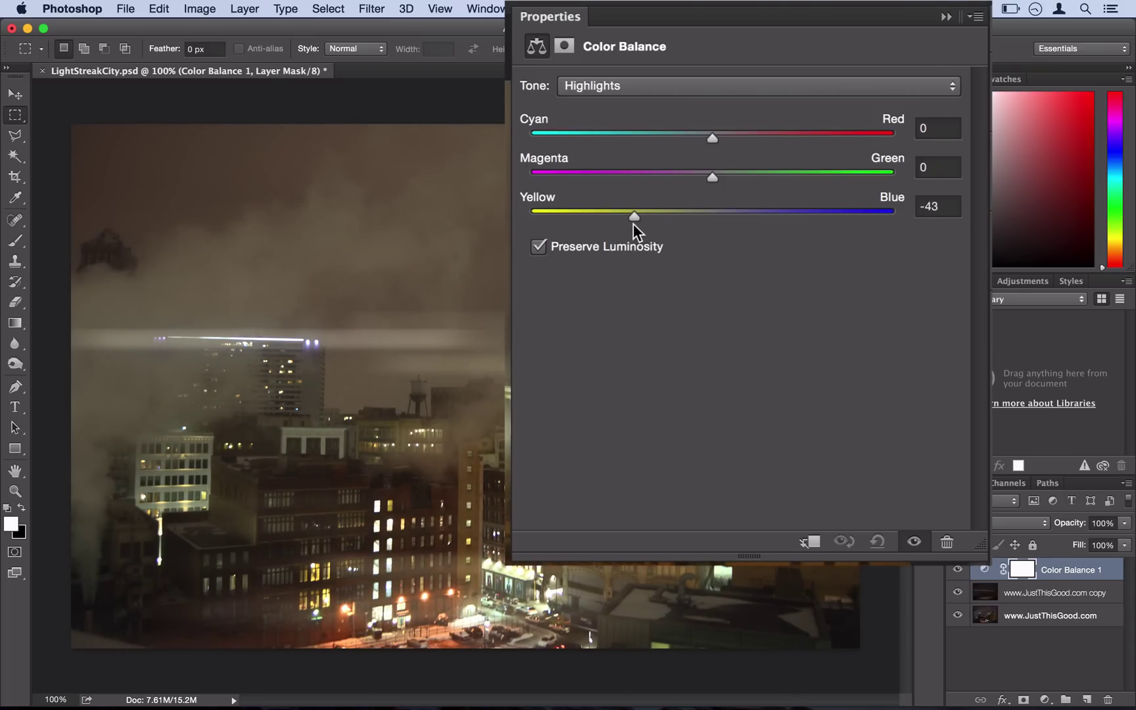
{"action": "left_click_drag", "start_coordinate": [724, 140], "coordinate": [761, 139]}
Step: Set the Shadows to -24 toward cyan and +25 toward blue
{"action": "left_click", "coordinate": [710, 92]}
{"action": "left_click", "coordinate": [714, 51]}
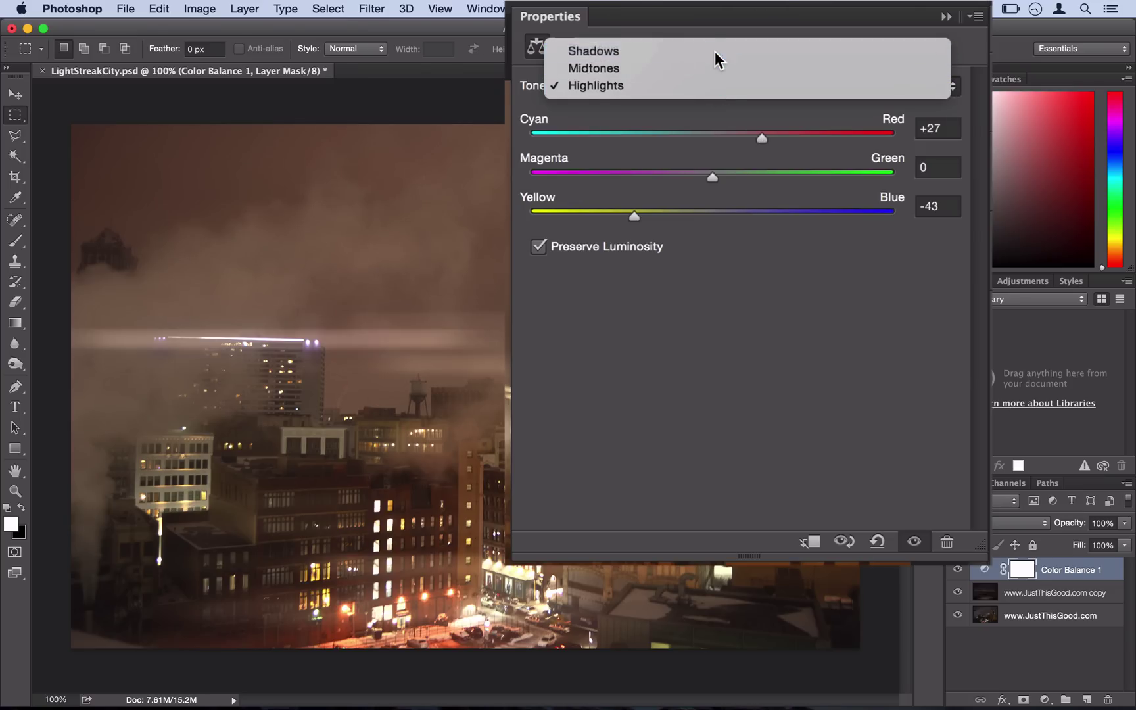
{"action": "left_click_drag", "start_coordinate": [731, 212], "coordinate": [757, 216]}
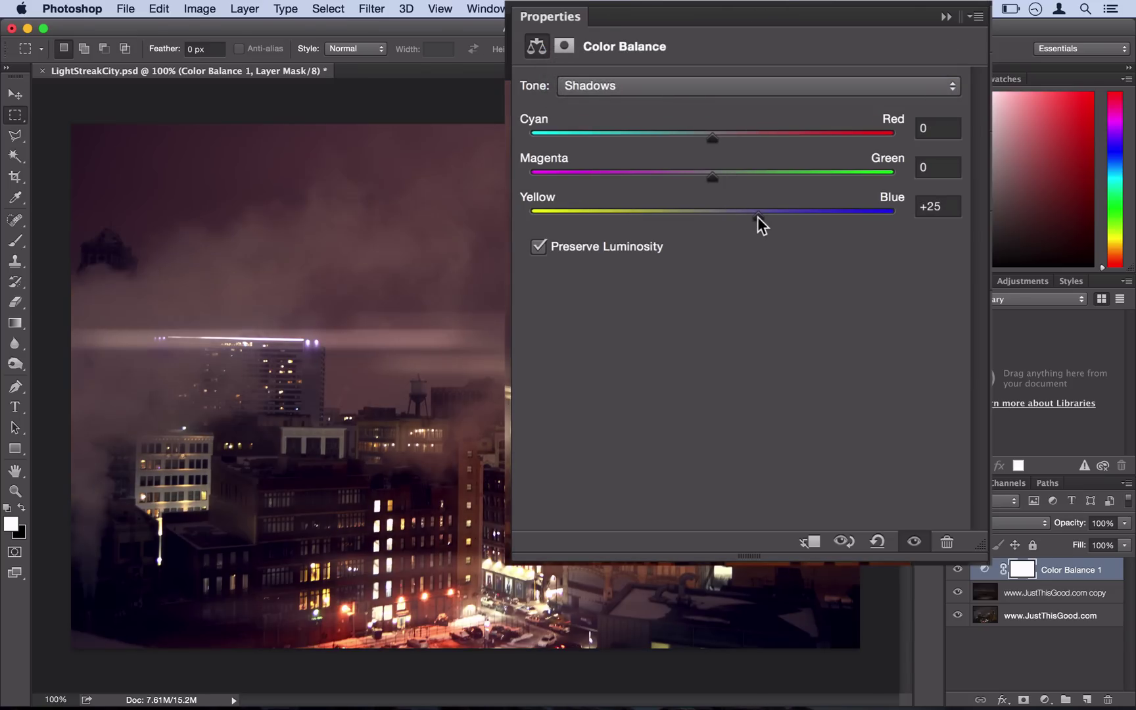
{"action": "left_click", "coordinate": [673, 136]}
{"action": "left_click_drag", "start_coordinate": [674, 139], "coordinate": [668, 139]}
Step: Tint the Midtones to +7 red and -9 yellow
{"action": "left_click", "coordinate": [695, 82]}
{"action": "left_click", "coordinate": [695, 103]}
{"action": "left_click", "coordinate": [723, 137]}
{"action": "left_click", "coordinate": [699, 220]}
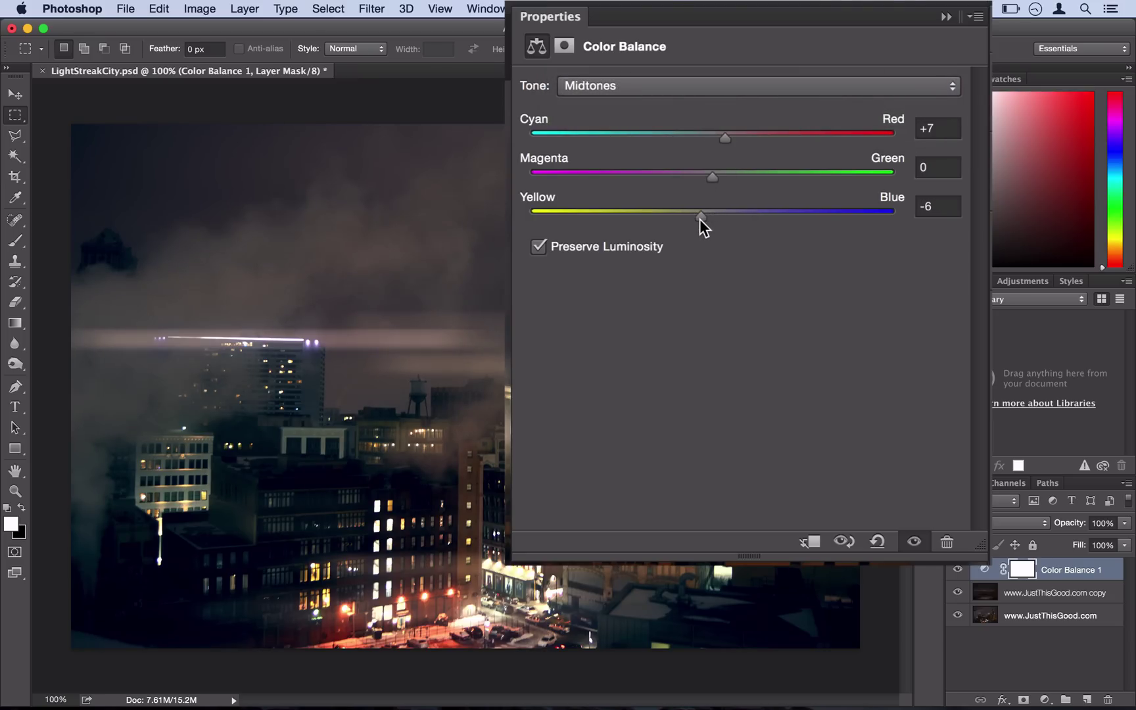
{"action": "left_click", "coordinate": [695, 219]}
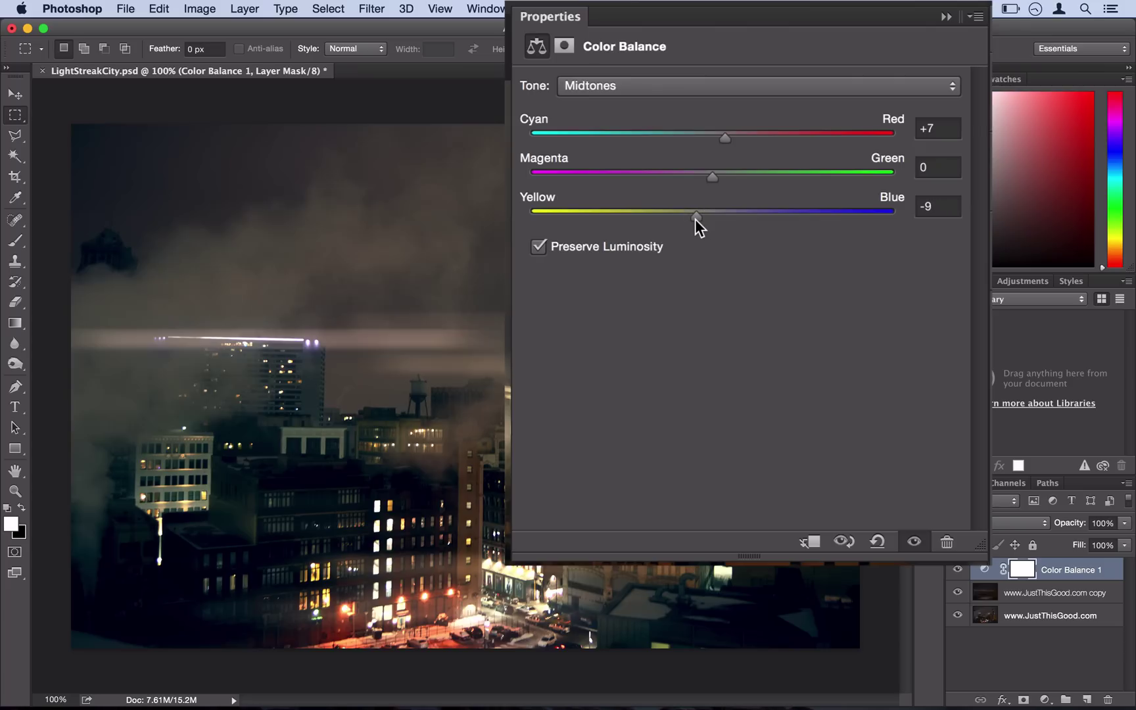
Step: Fine-tune the Highlights to Red +27 and Yellow -69
{"action": "left_click", "coordinate": [725, 86]}
{"action": "left_click", "coordinate": [730, 105]}
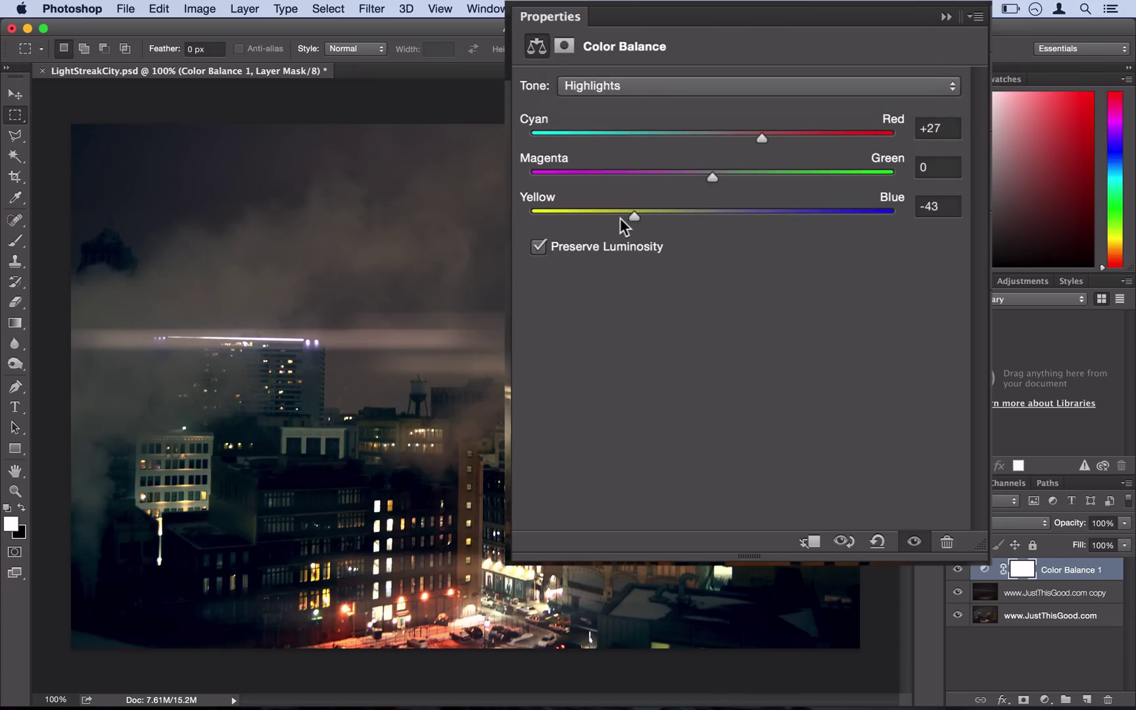
{"action": "left_click_drag", "start_coordinate": [616, 218], "coordinate": [585, 216]}
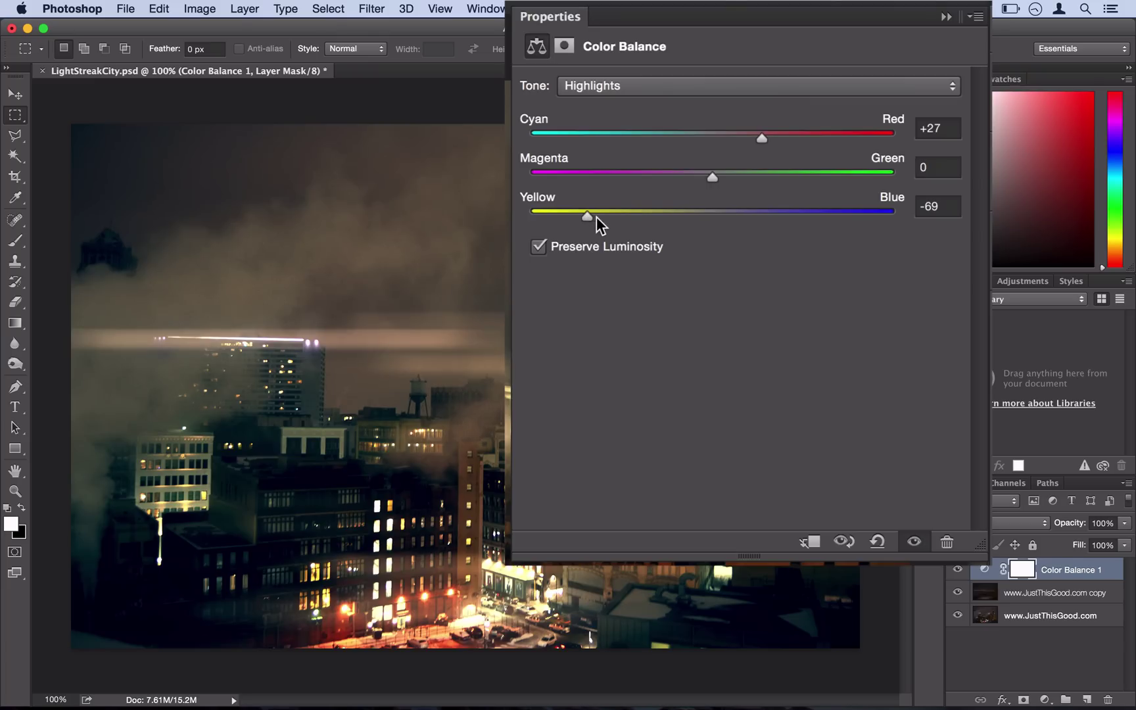
{"action": "left_click", "coordinate": [595, 215]}
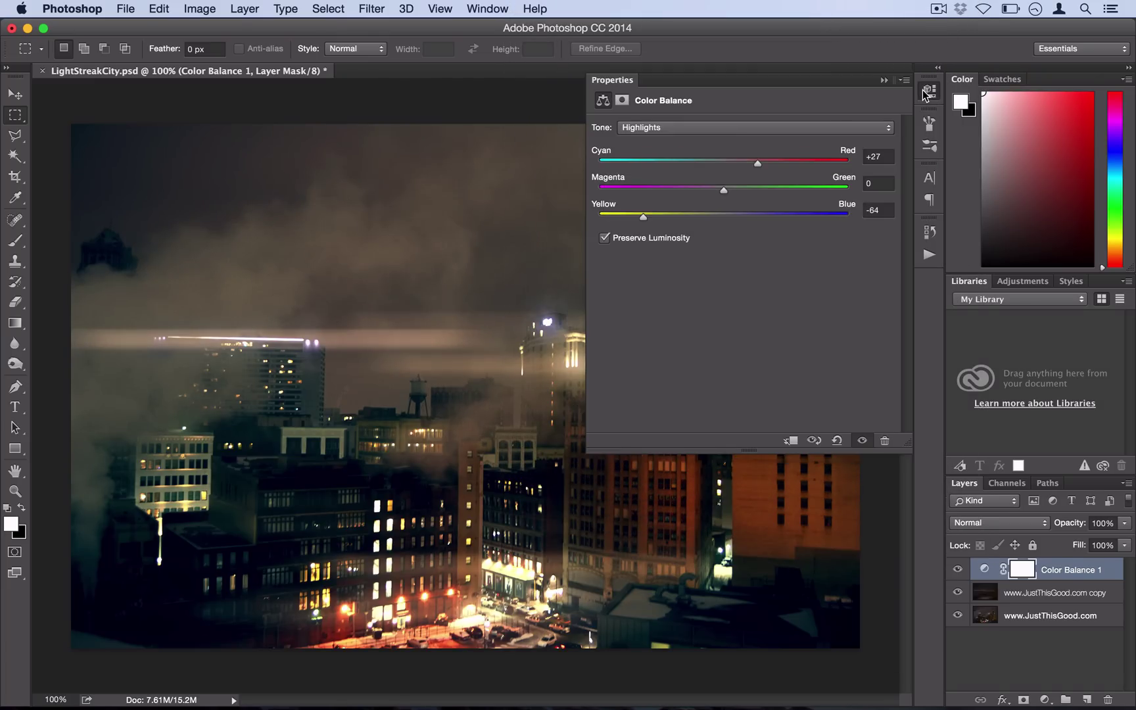
Step: Collapse the Properties panel and toggle Color Balance 1 off and on to compare the tint
{"action": "left_click", "coordinate": [928, 91]}
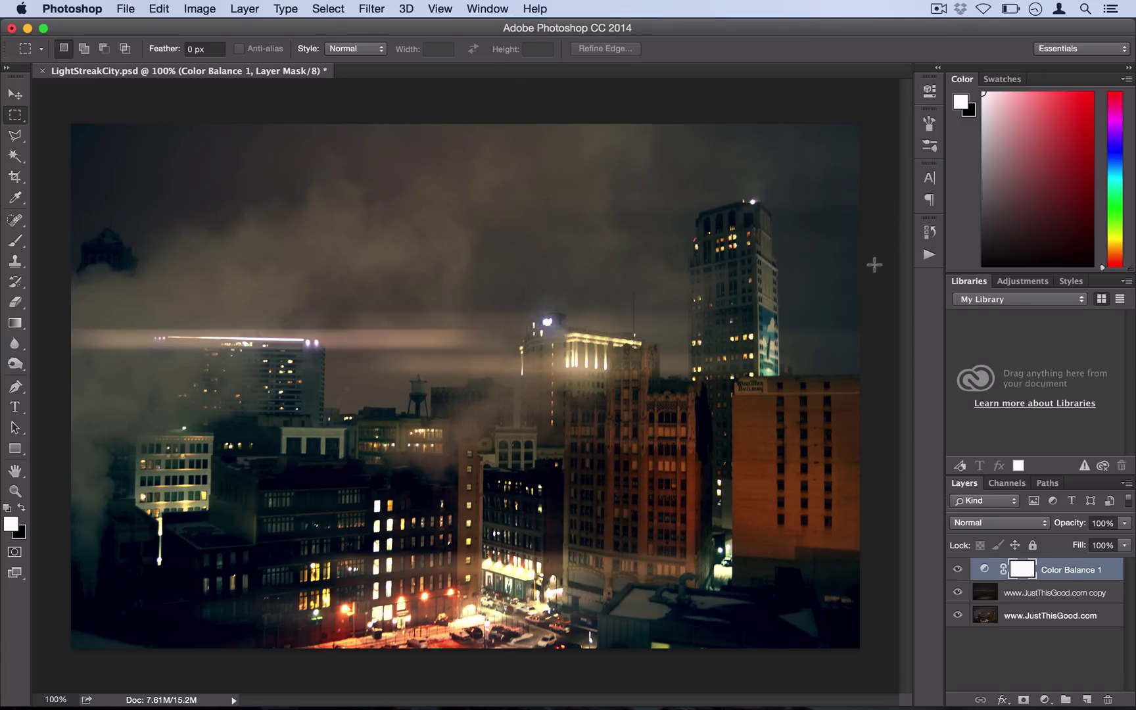
{"action": "left_click", "coordinate": [958, 569]}
{"action": "left_click", "coordinate": [957, 569]}
Step: Create a new empty layer named Layer 1
{"action": "left_click", "coordinate": [245, 9]}
{"action": "mouse_move", "coordinate": [263, 27]}
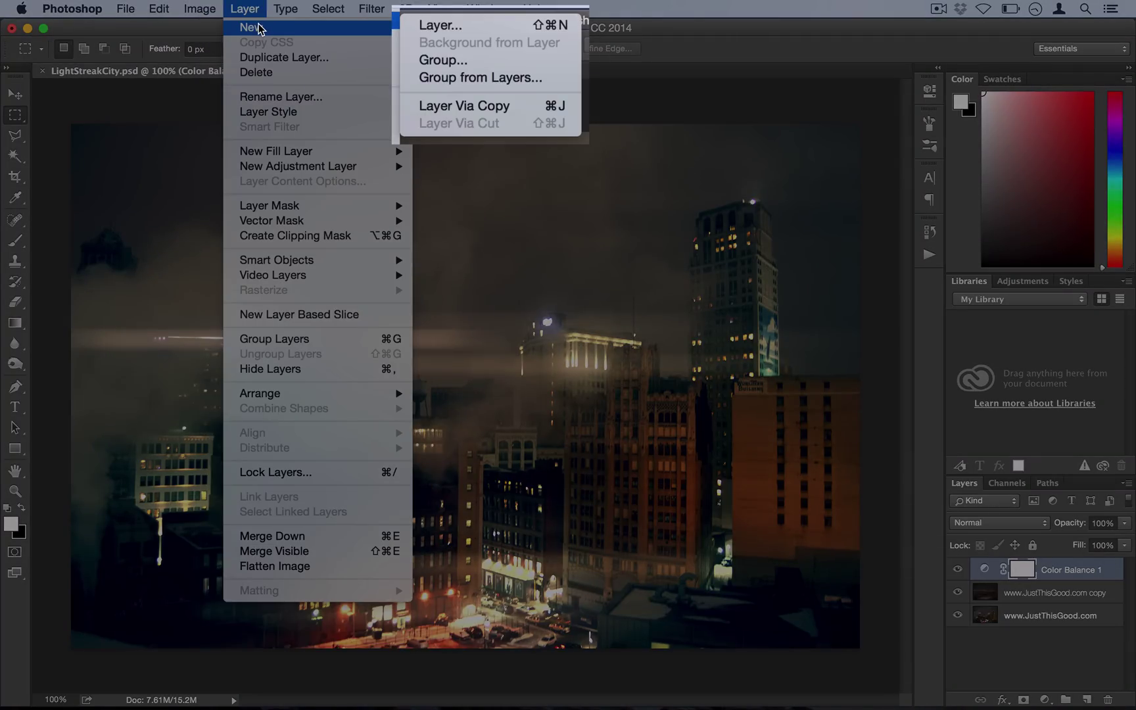
{"action": "left_click", "coordinate": [434, 25]}
{"action": "key", "text": "Return"}
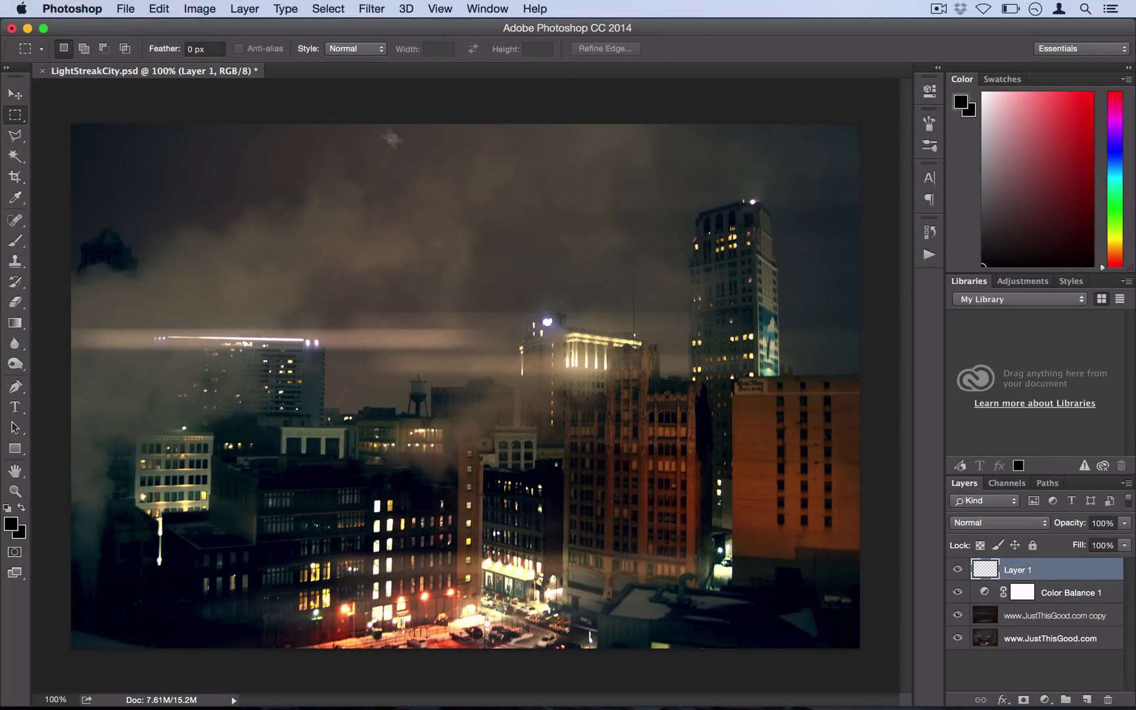
Step: Stroke the entire canvas with a 20 px black inside border, then deselect
{"action": "left_click", "coordinate": [327, 9]}
{"action": "left_click", "coordinate": [322, 19]}
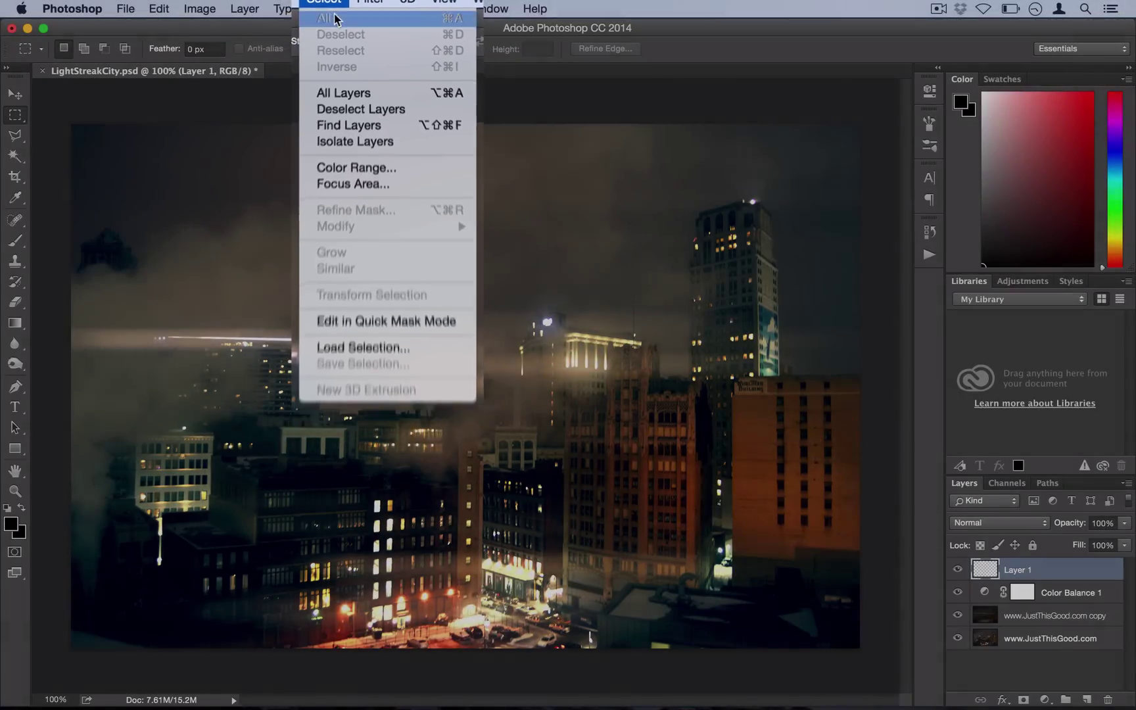
{"action": "right_click", "coordinate": [466, 288]}
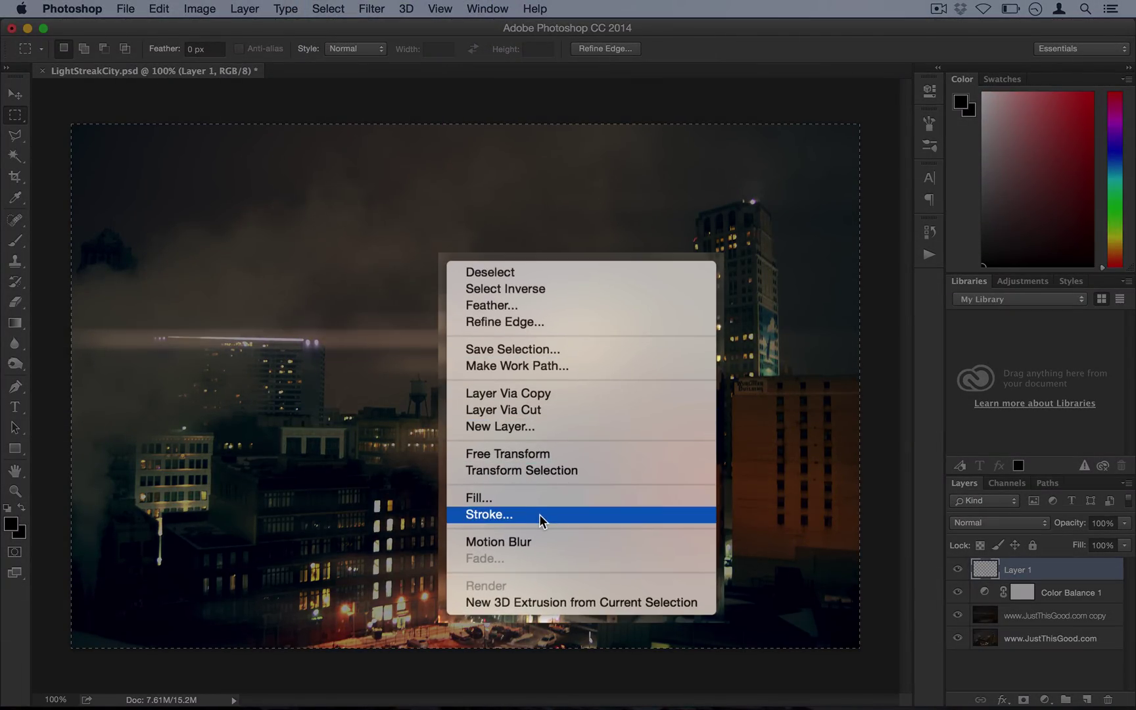
{"action": "left_click", "coordinate": [538, 515]}
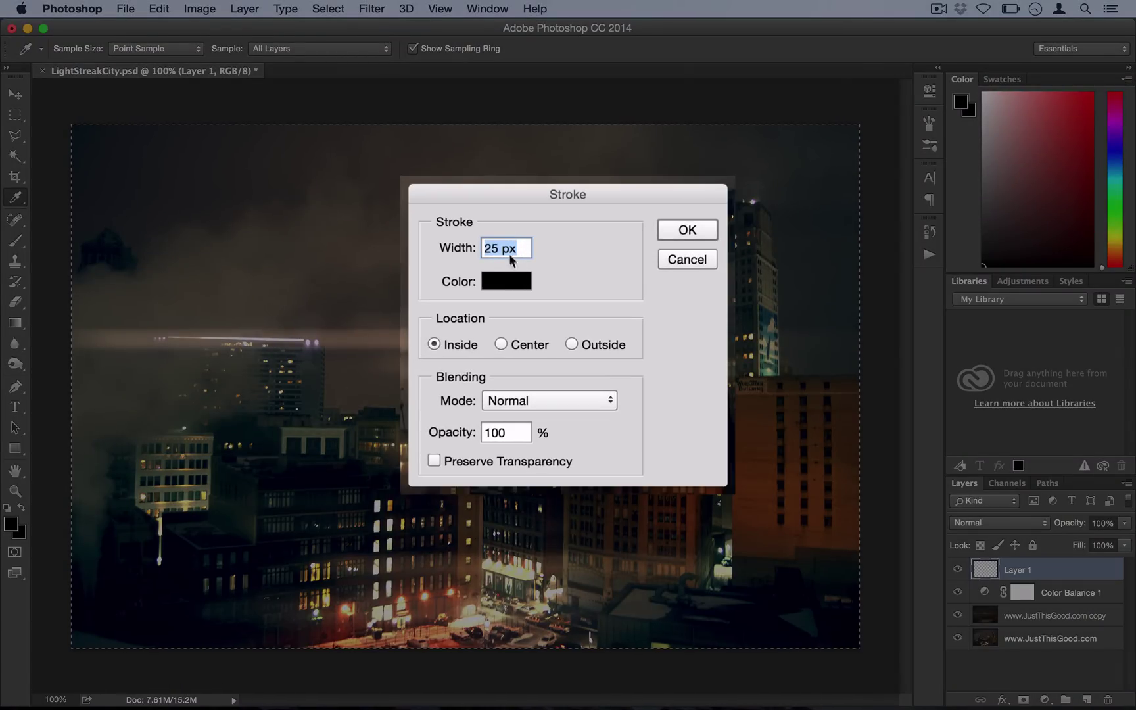
{"action": "left_click", "coordinate": [503, 251]}
{"action": "key", "text": "BackSpace"}
{"action": "type", "text": "0"}
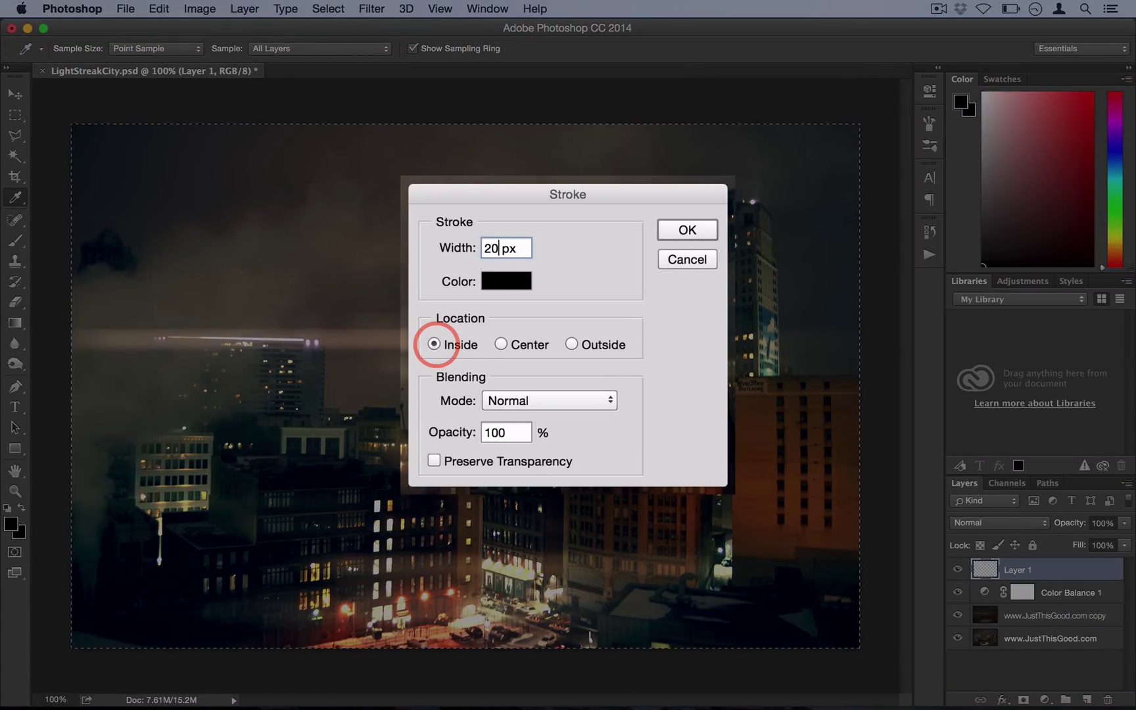
{"action": "key", "text": "Return"}
{"action": "key", "text": "m"}
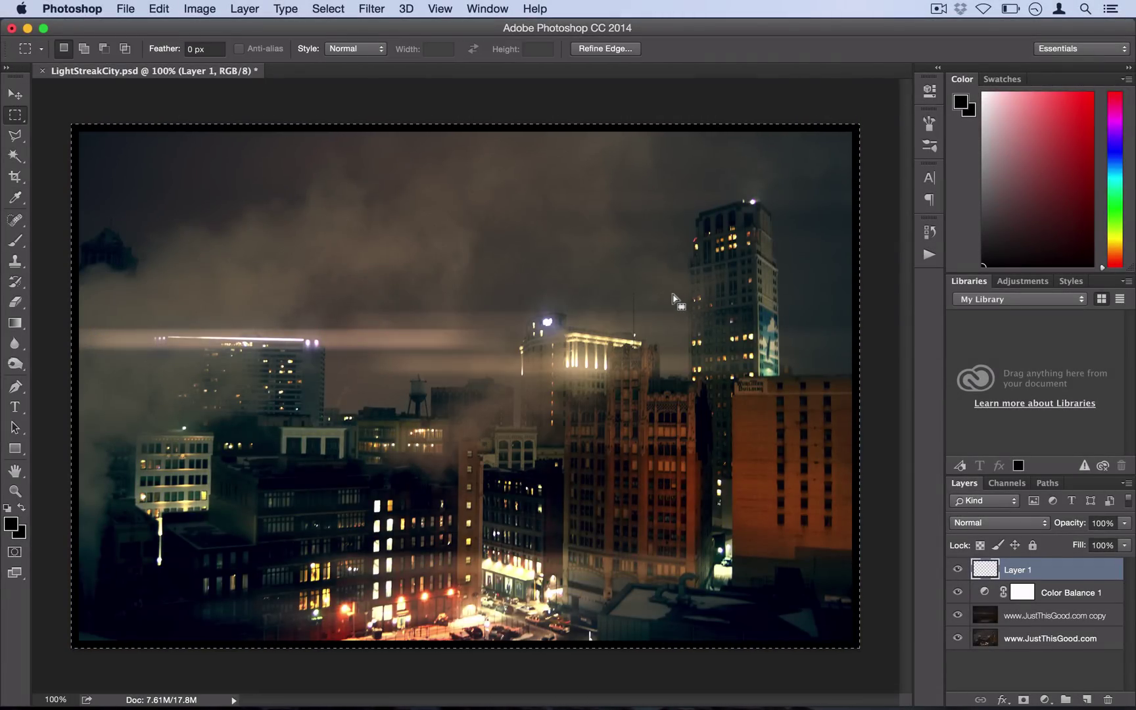
{"action": "right_click", "coordinate": [608, 213]}
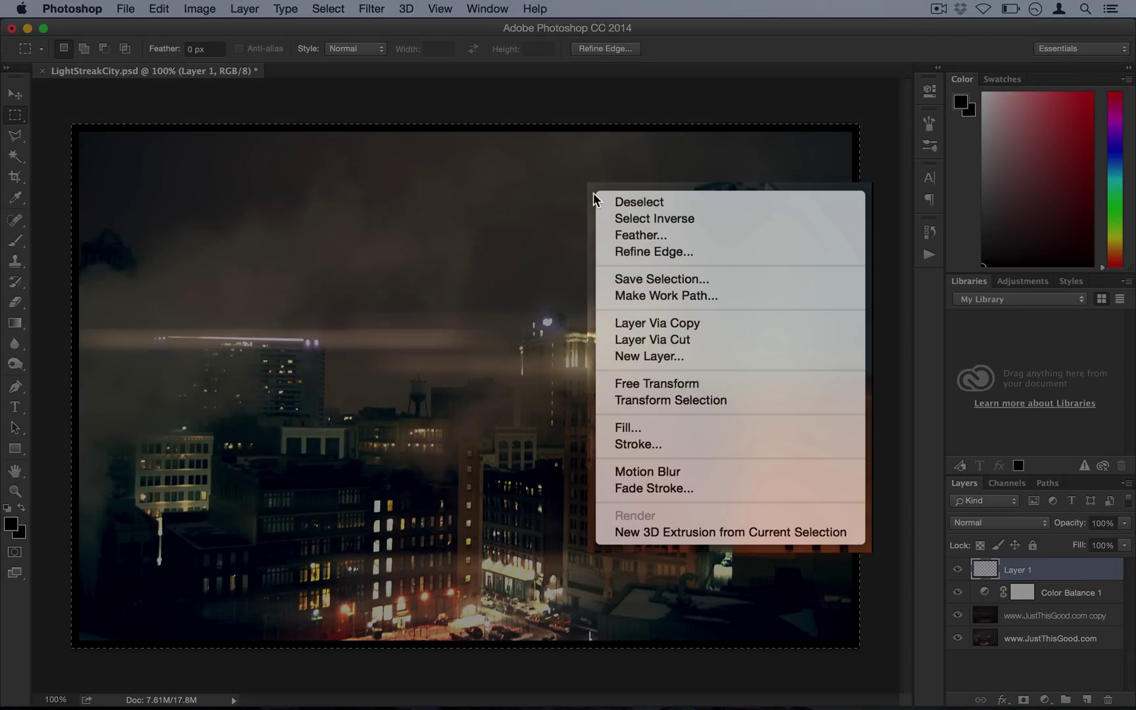
{"action": "left_click", "coordinate": [625, 219]}
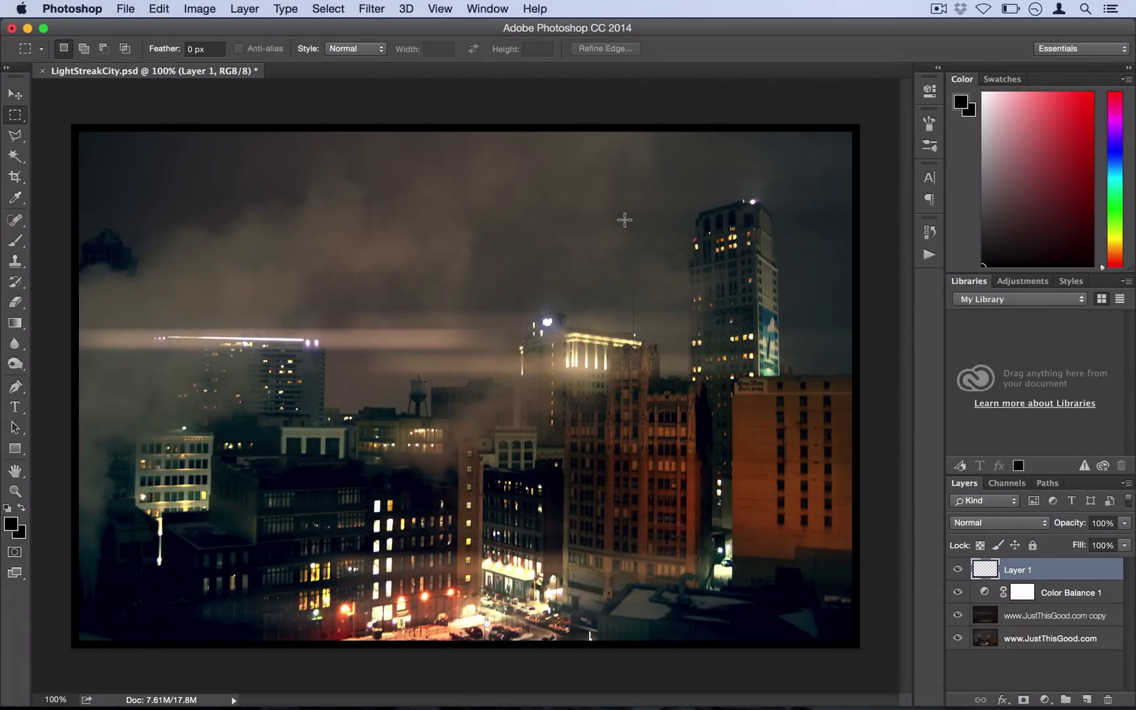
Step: Apply a 250-pixel Gaussian Blur to Layer 1's black border
{"action": "left_click", "coordinate": [381, 9]}
{"action": "mouse_move", "coordinate": [408, 196]}
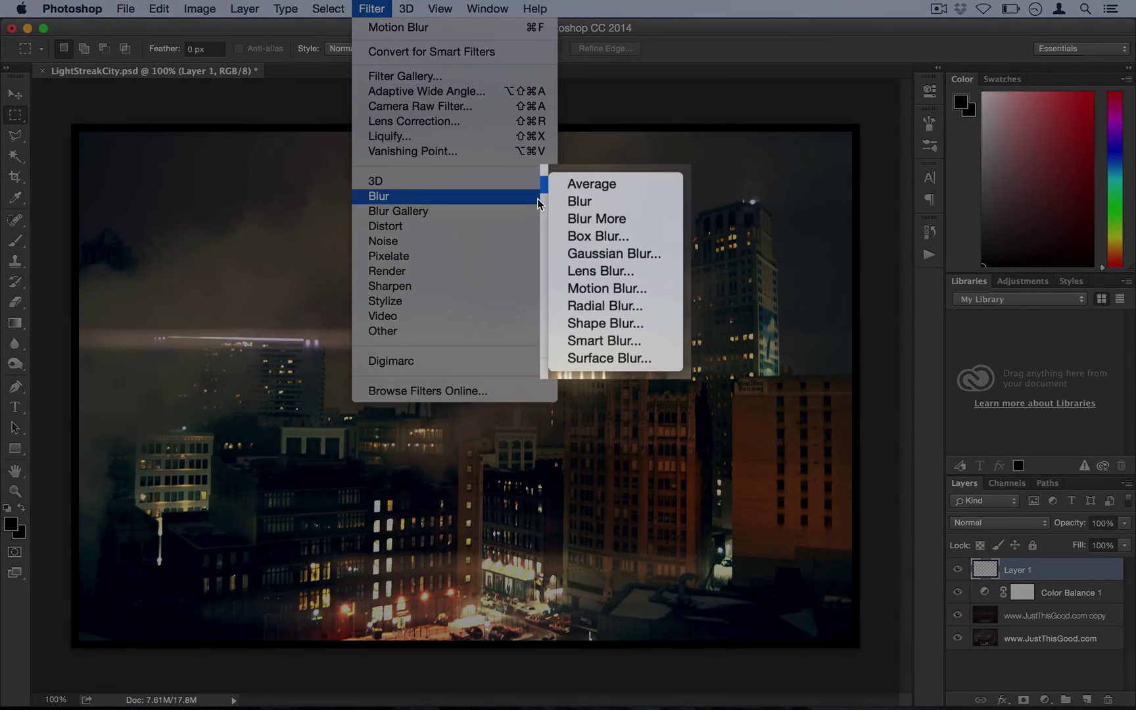
{"action": "left_click", "coordinate": [601, 254]}
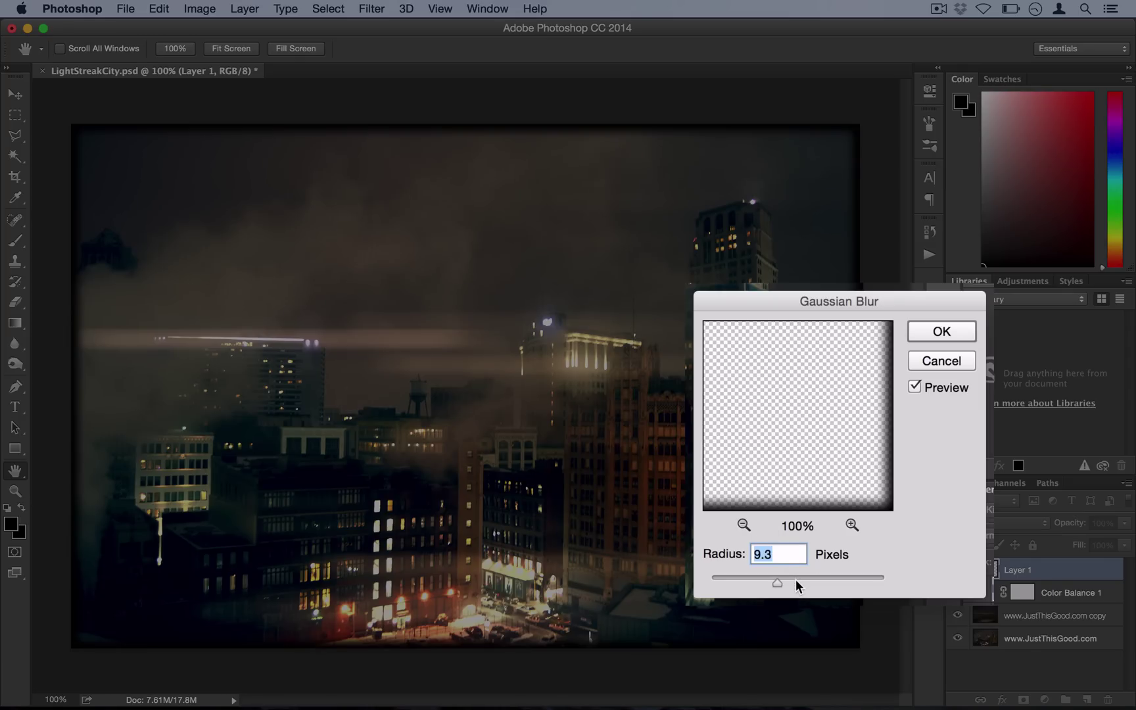
{"action": "left_click_drag", "start_coordinate": [796, 580], "coordinate": [857, 578]}
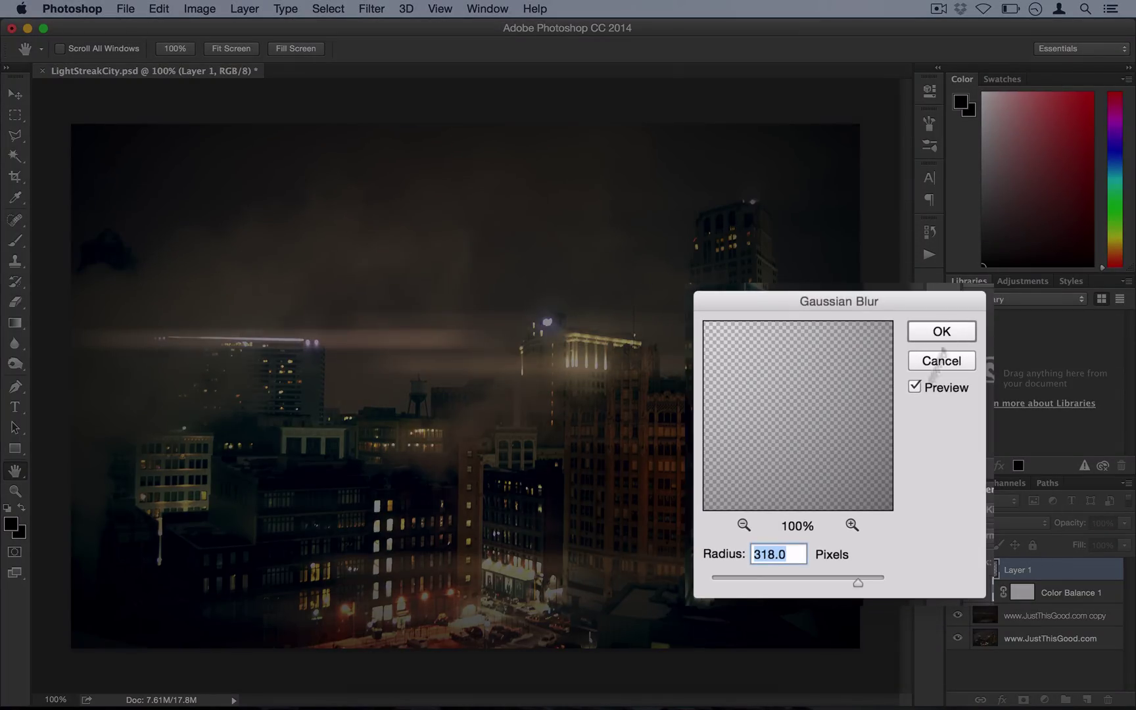
{"action": "left_click_drag", "start_coordinate": [855, 583], "coordinate": [852, 585]}
{"action": "key", "text": "super+z"}
{"action": "left_click", "coordinate": [799, 554]}
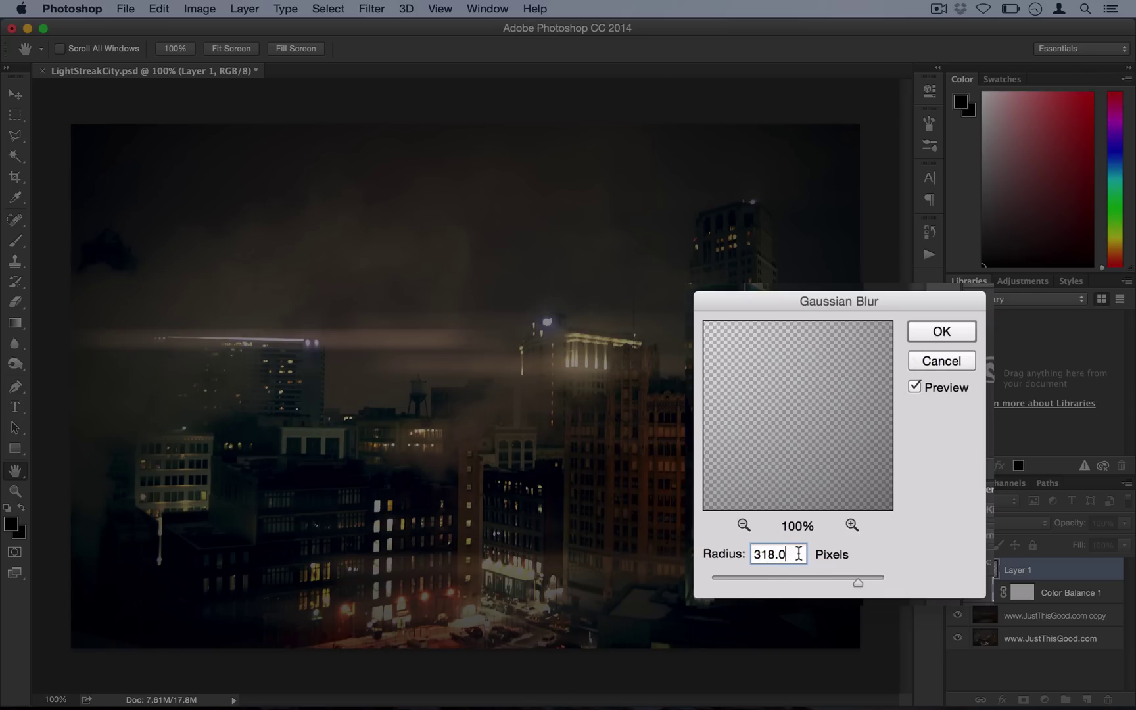
{"action": "key", "text": "super+a"}
{"action": "type", "text": "250"}
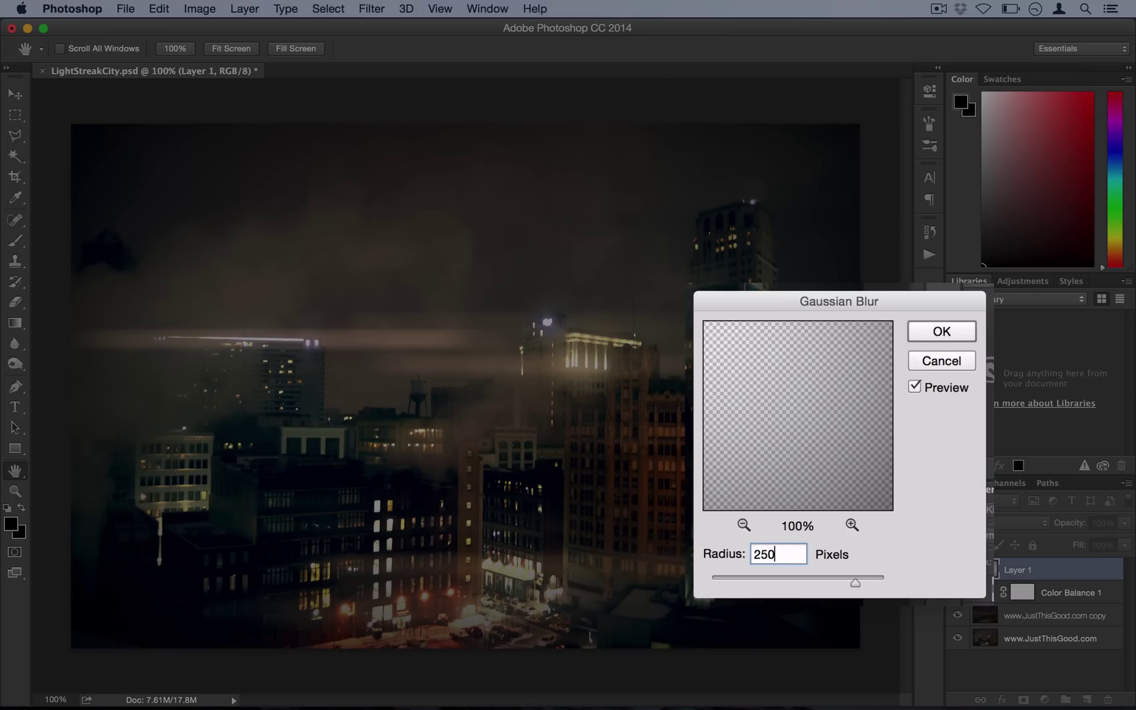
{"action": "key", "text": "Return"}
Step: Set Layer 1 to Overlay at 68% opacity and toggle its visibility to compare
{"action": "key", "text": "m"}
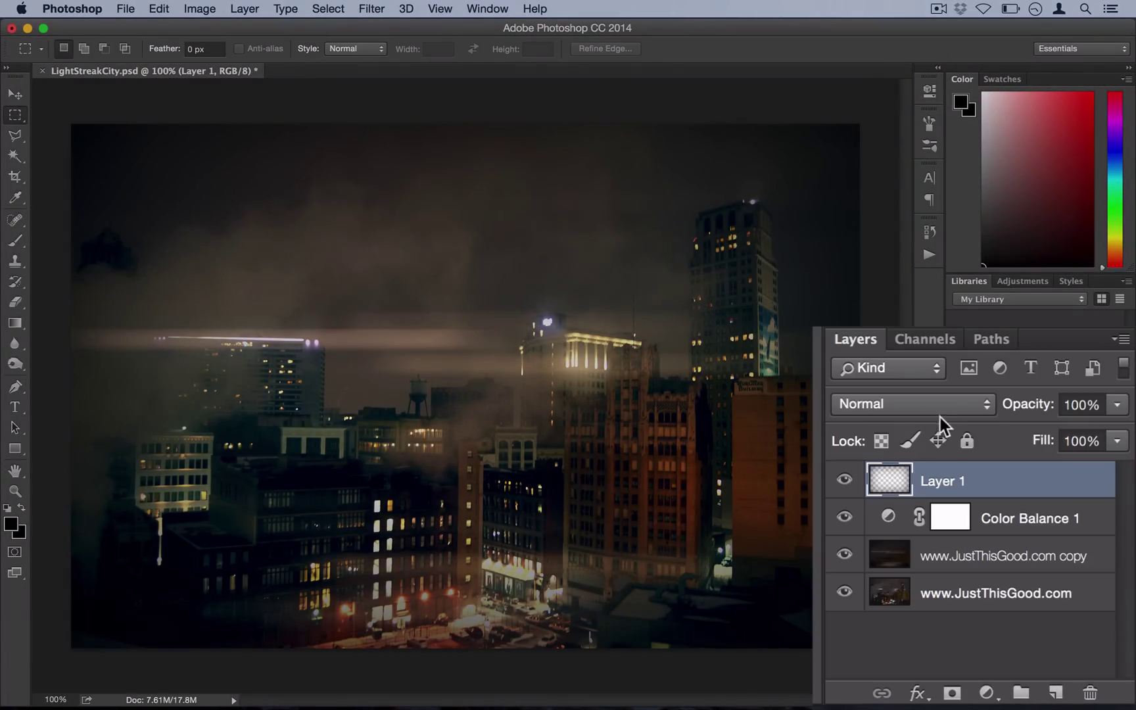
{"action": "left_click", "coordinate": [1022, 523]}
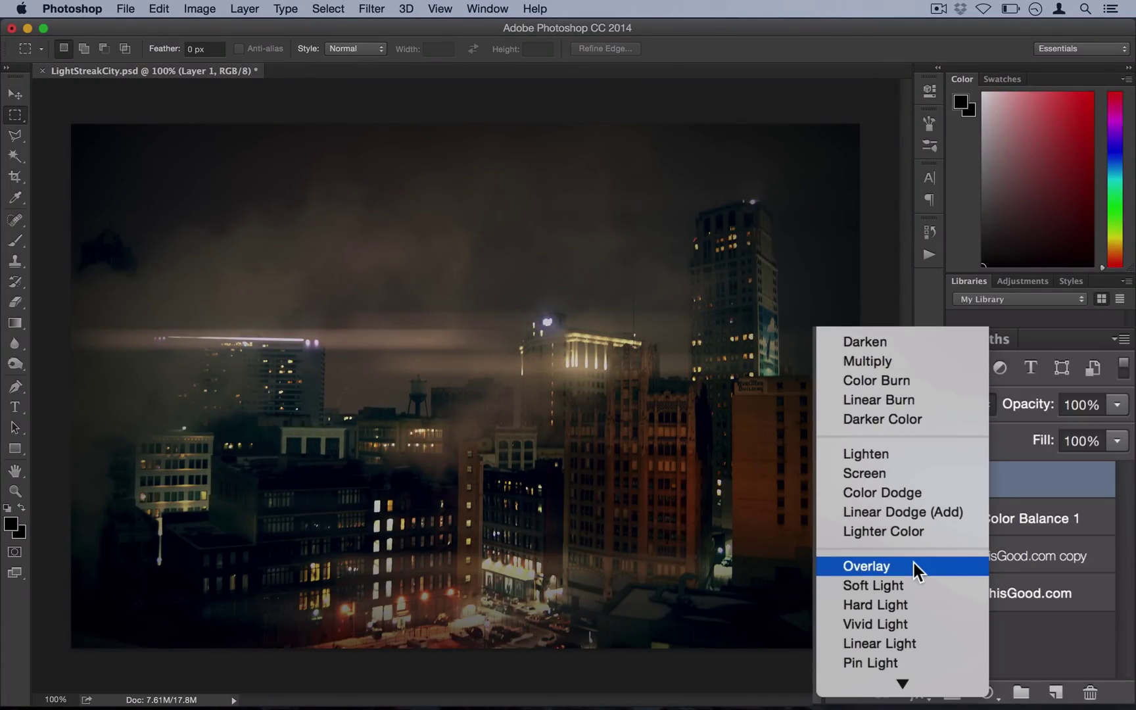
{"action": "left_click", "coordinate": [1000, 620]}
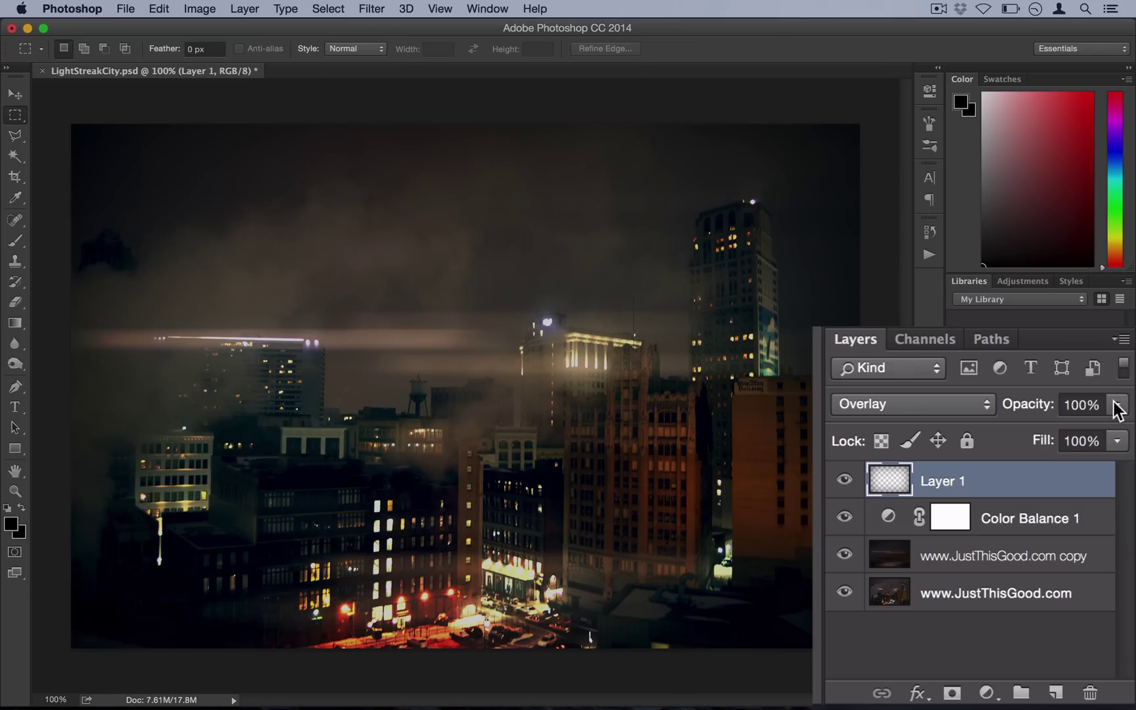
{"action": "left_click", "coordinate": [1117, 404]}
{"action": "left_click_drag", "start_coordinate": [1092, 431], "coordinate": [1079, 429]}
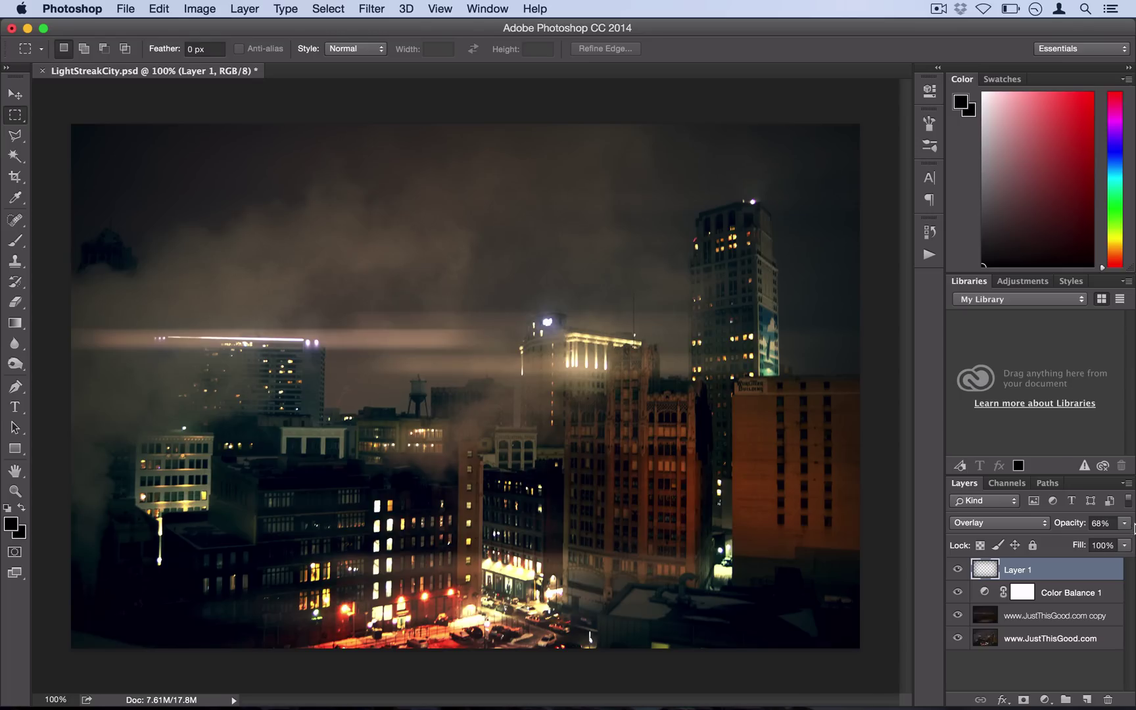
{"action": "left_click", "coordinate": [958, 569]}
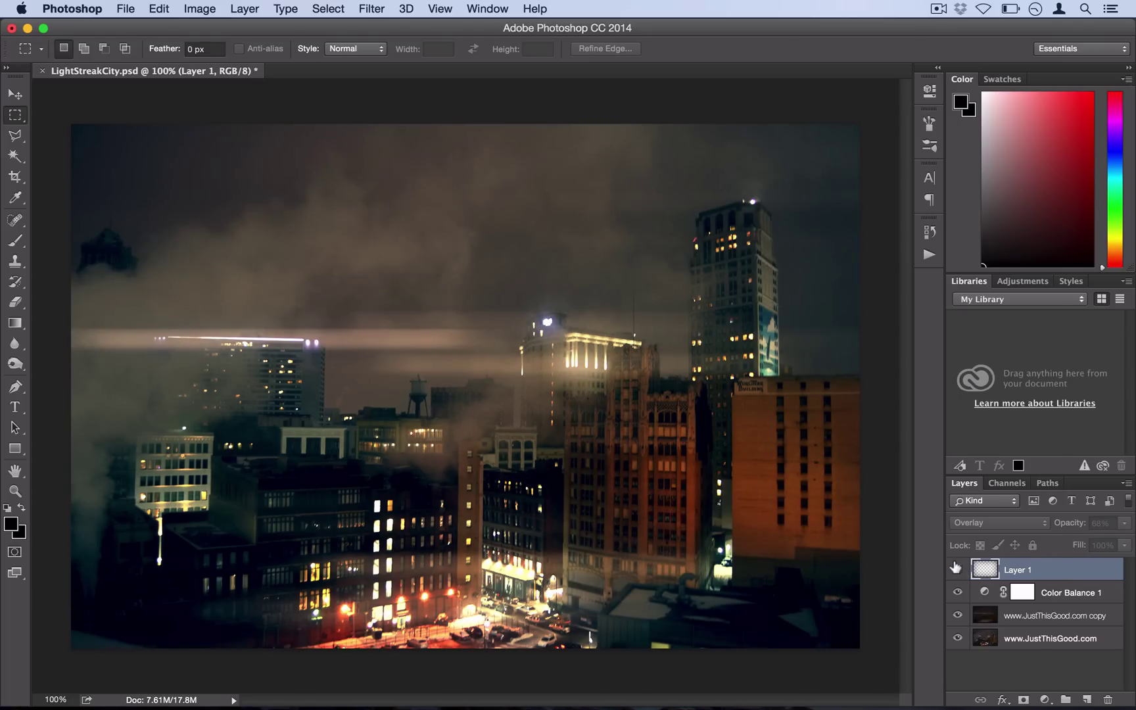
{"action": "left_click", "coordinate": [957, 569]}
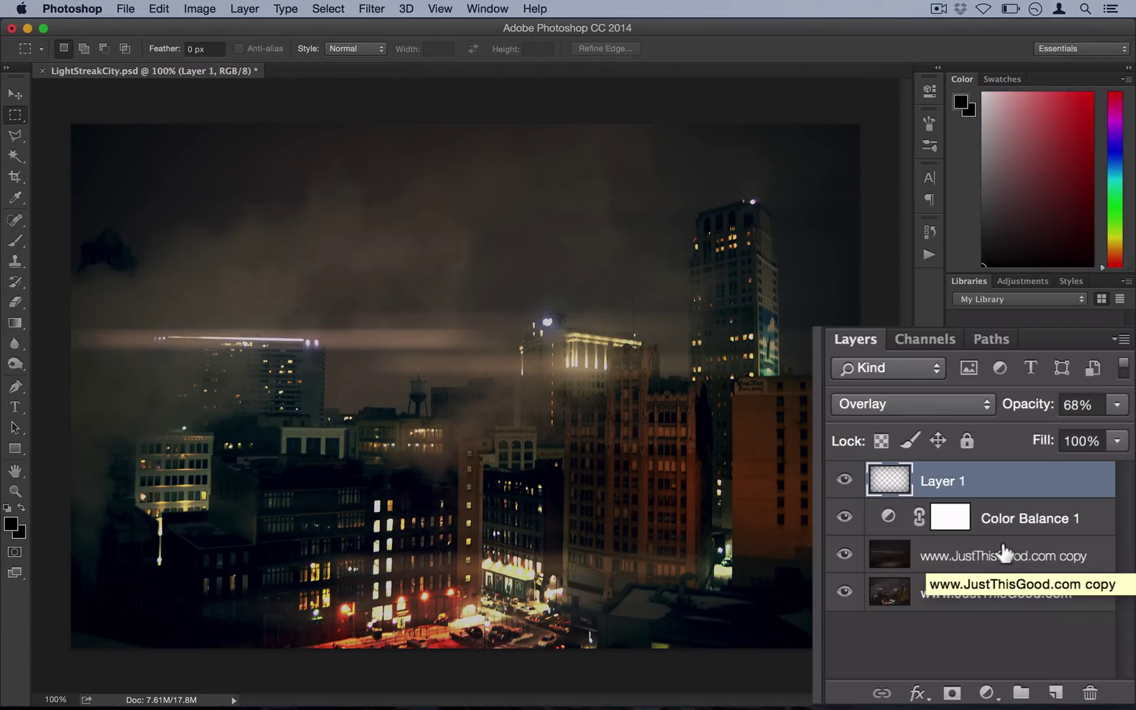
Step: Select the streak copy layer and apply Brightness 56 and Contrast 67
{"action": "left_click", "coordinate": [1056, 614]}
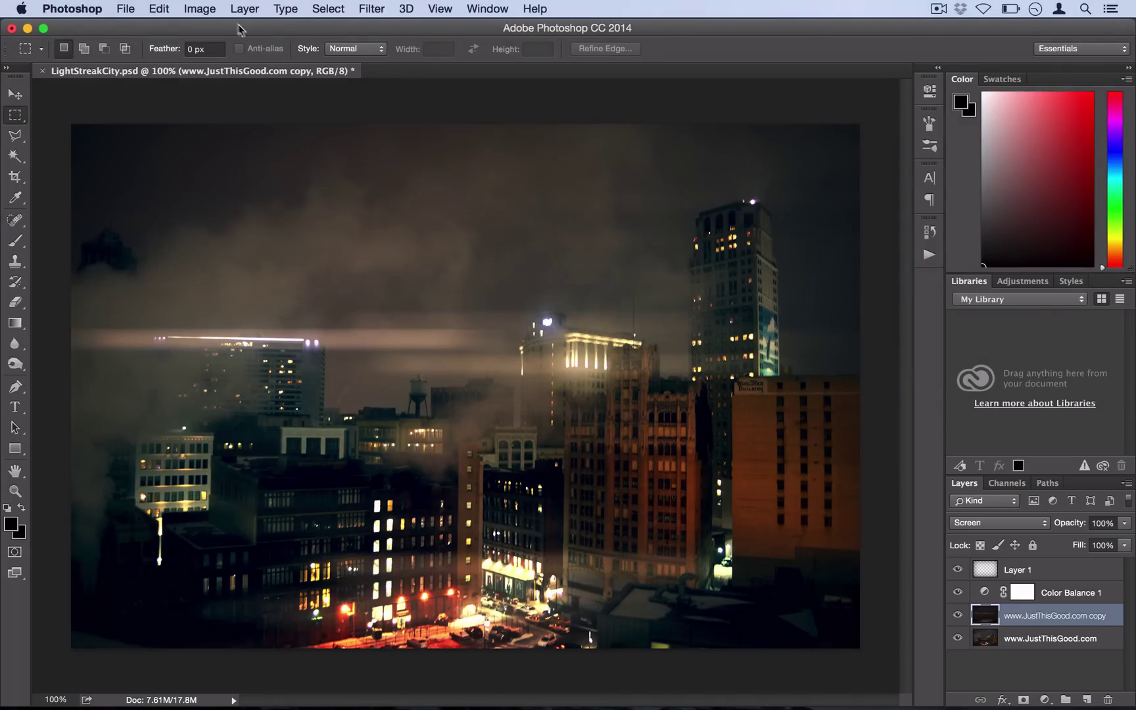
{"action": "left_click", "coordinate": [199, 9]}
{"action": "mouse_move", "coordinate": [237, 53]}
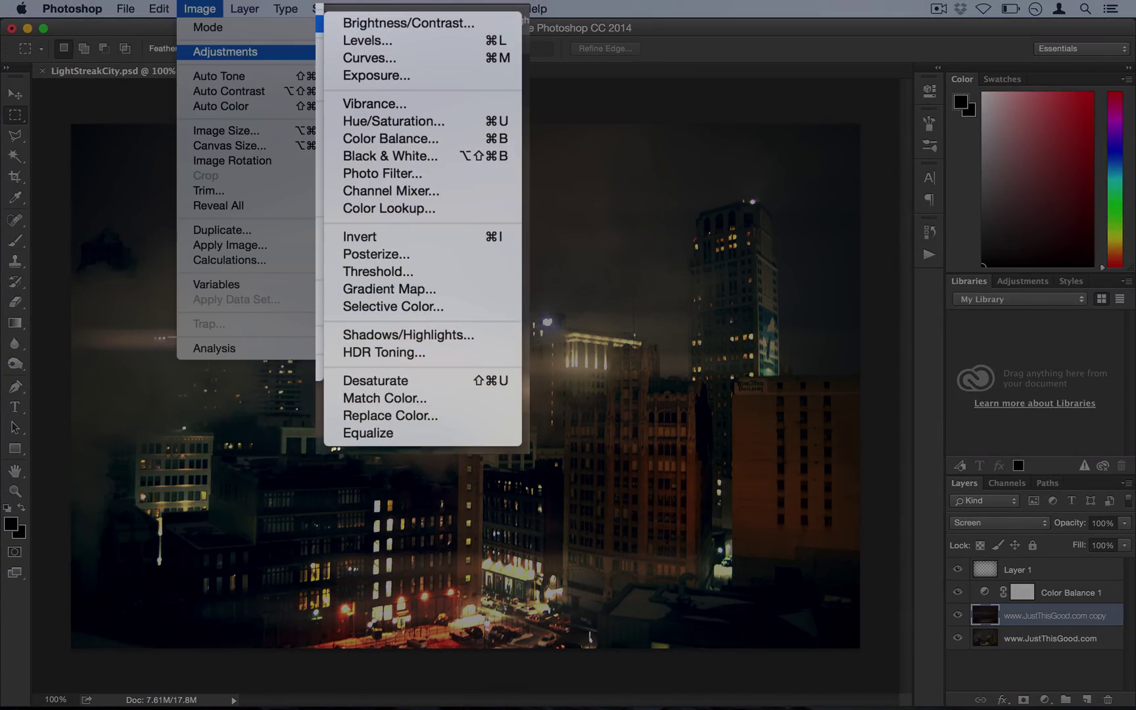
{"action": "left_click", "coordinate": [401, 23]}
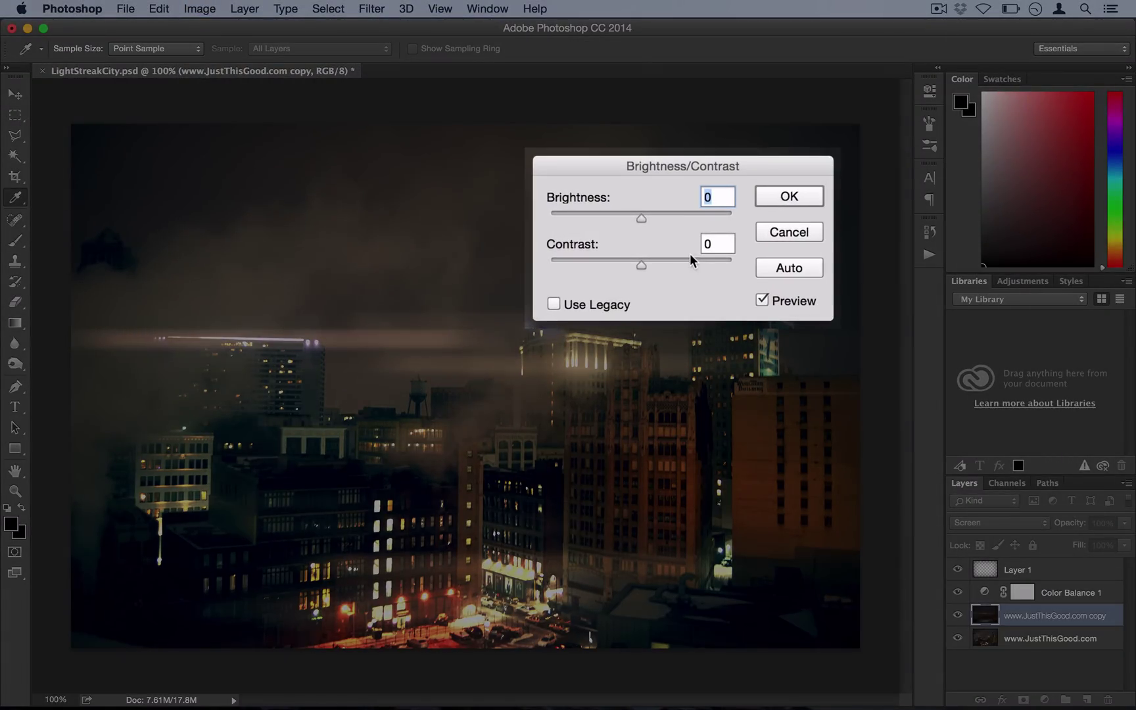
{"action": "left_click", "coordinate": [686, 262]}
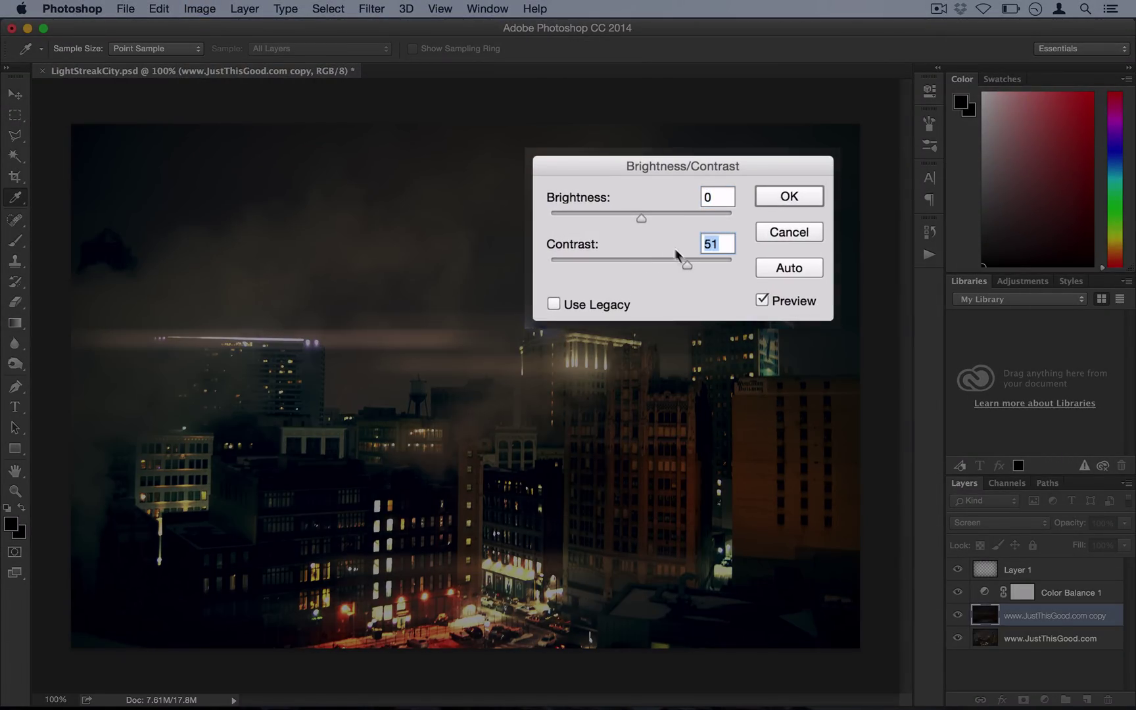
{"action": "left_click_drag", "start_coordinate": [654, 218], "coordinate": [675, 218]}
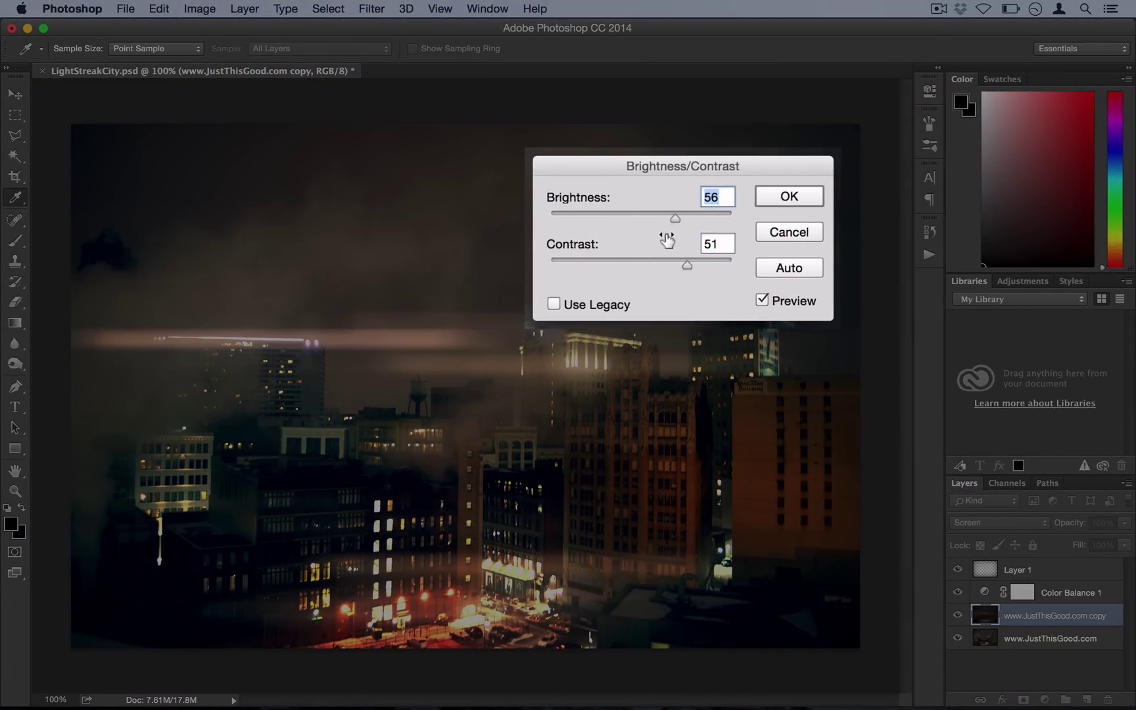
{"action": "left_click_drag", "start_coordinate": [686, 263], "coordinate": [701, 263]}
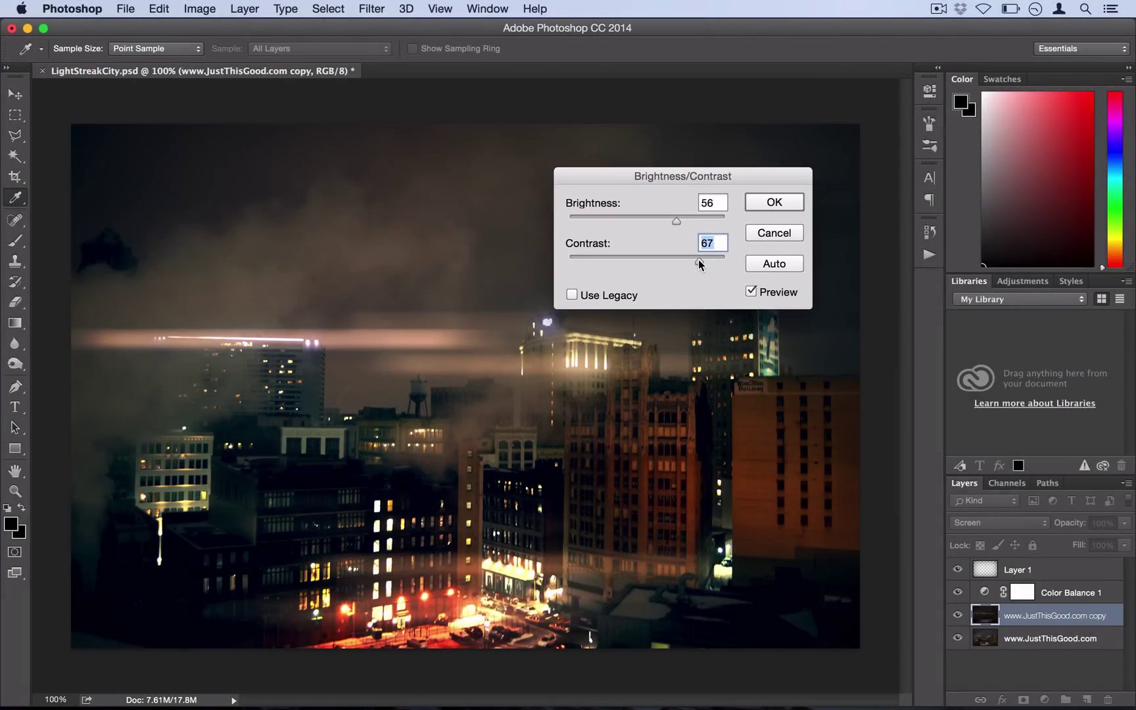
{"action": "left_click", "coordinate": [773, 204]}
{"action": "key", "text": "m"}
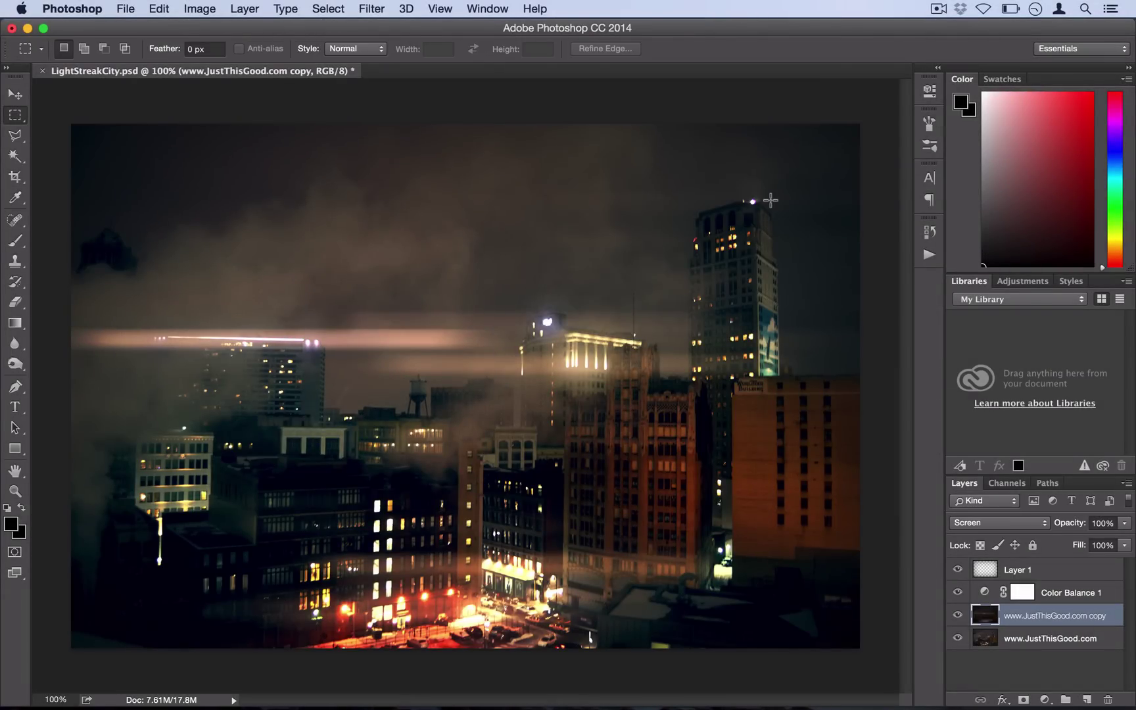